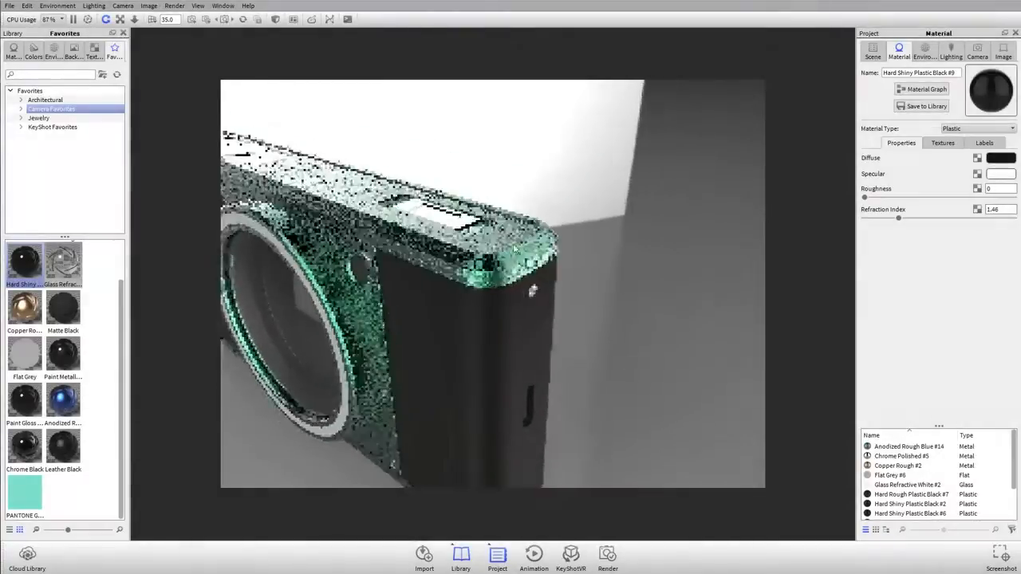
- Browse the full texture library and the plastic material's texture map slots and properties
middle_click_drag(566, 271, 622, 189)
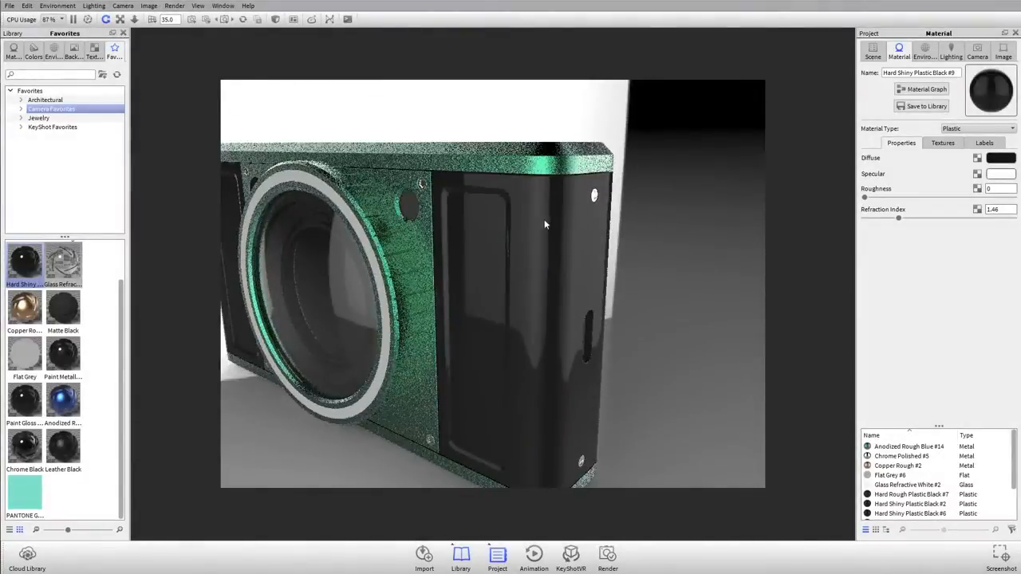
left_click_drag(545, 221, 585, 215)
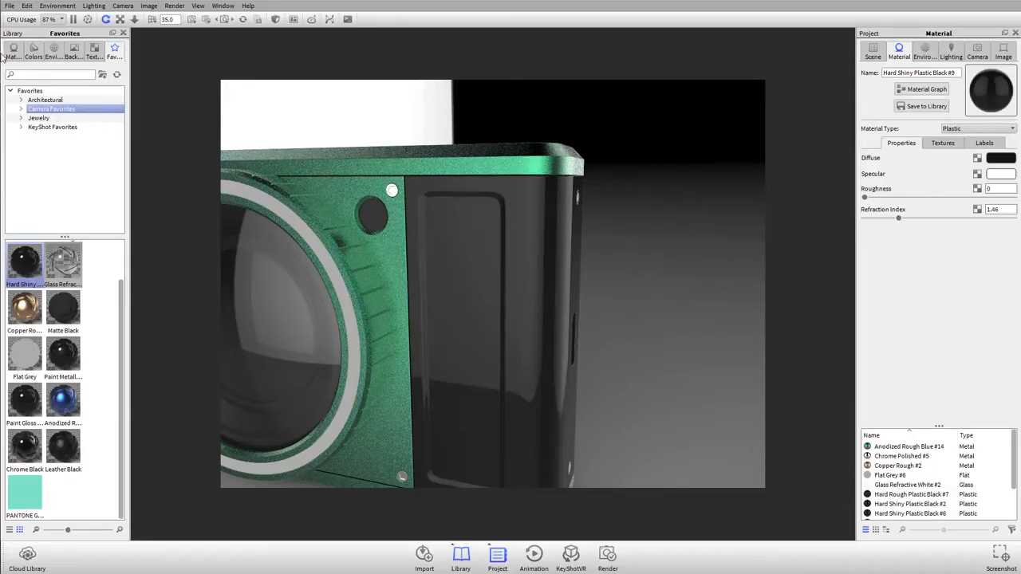
left_click(94, 52)
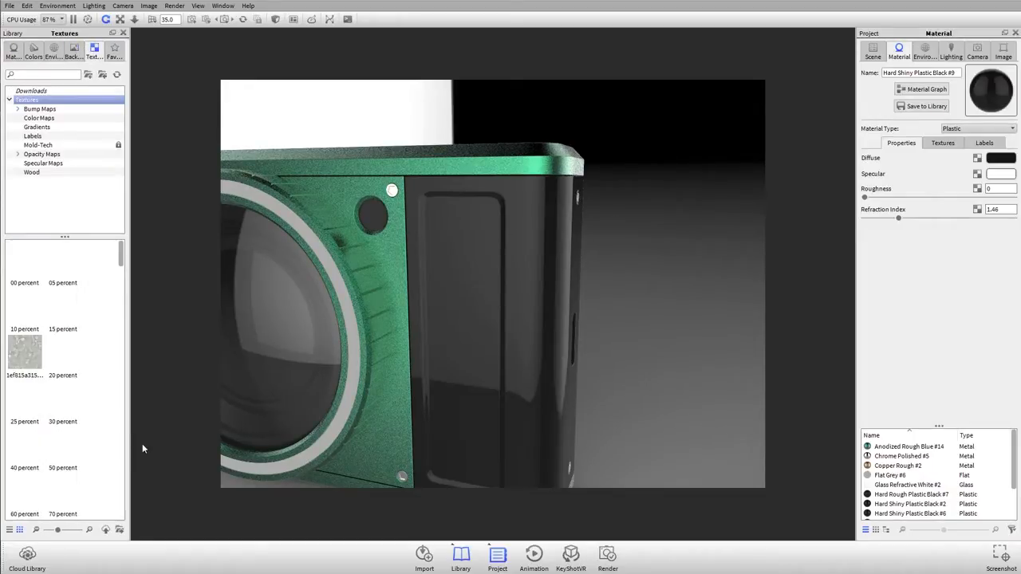
left_click_drag(122, 260, 118, 456)
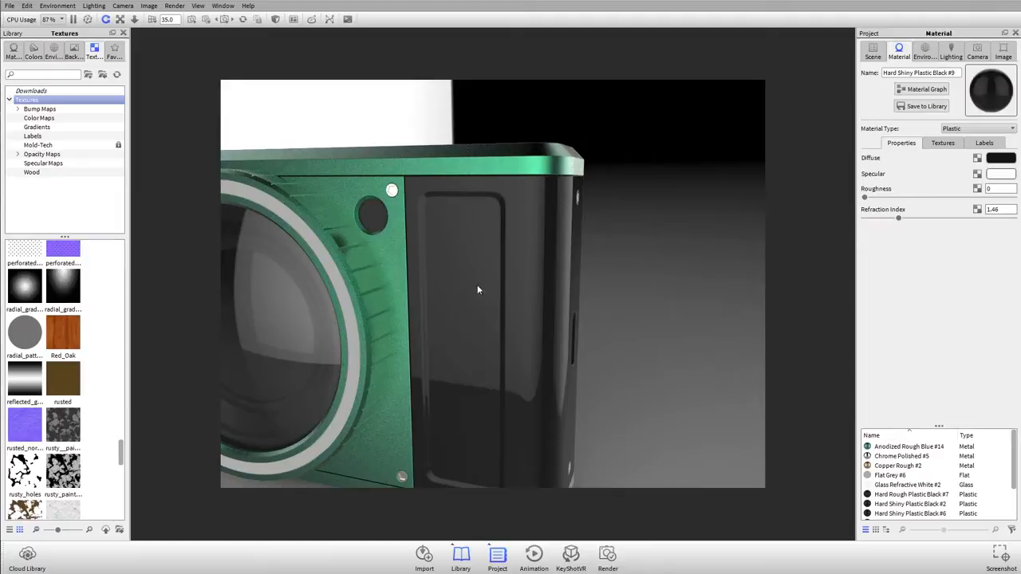
scroll(89, 404, "down", 5)
left_click_drag(678, 231, 510, 247)
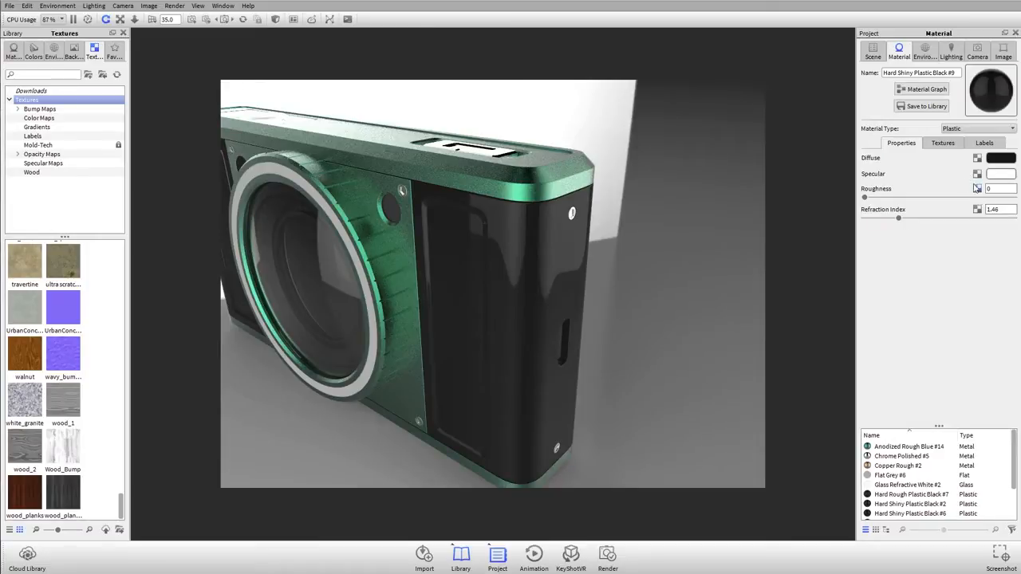
left_click(947, 144)
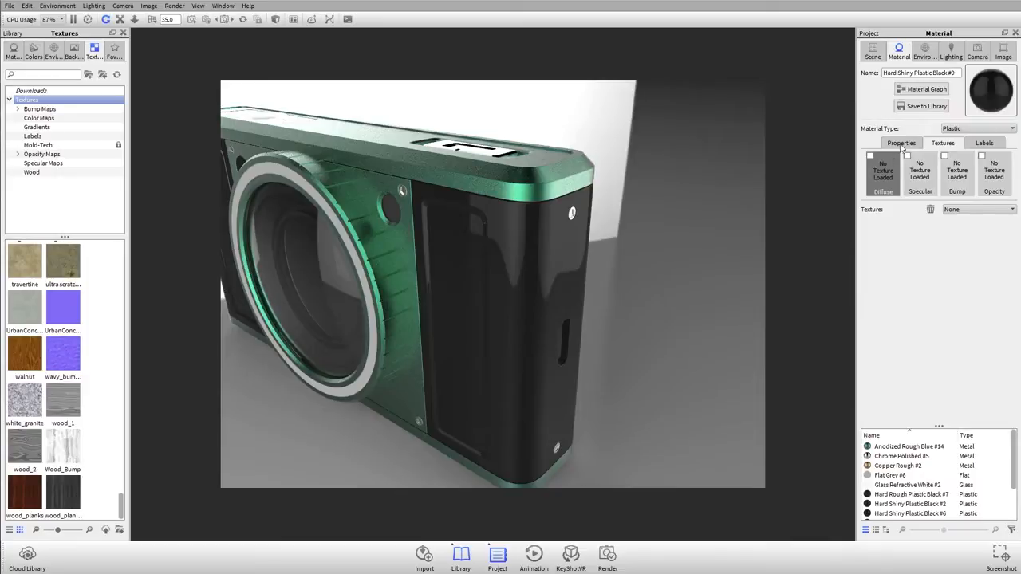
left_click(902, 143)
left_click_drag(593, 351, 420, 396)
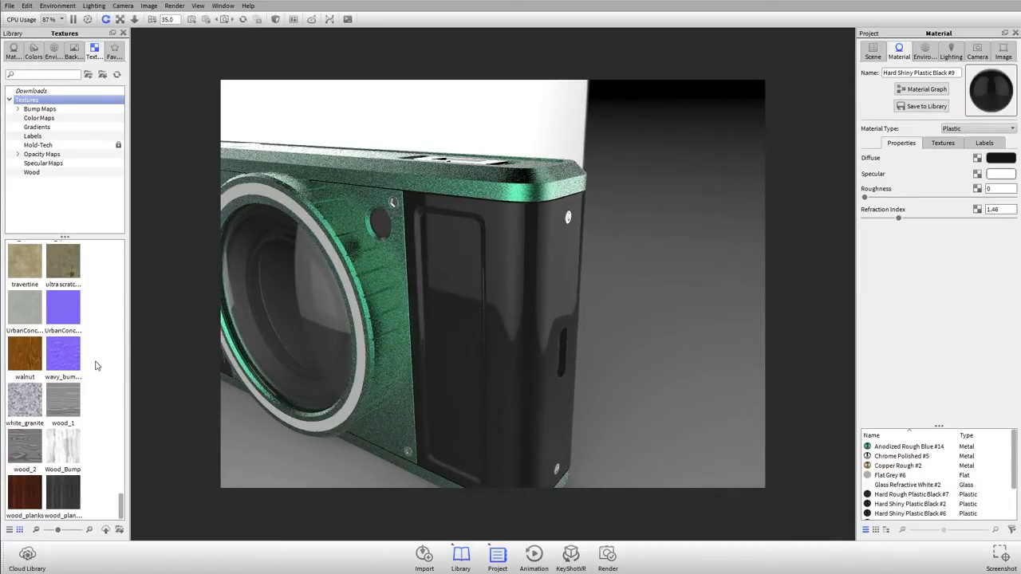
- Browse the Wood texture category and view the walnut image at full size before closing the preview
scroll(95, 366, "up", 15)
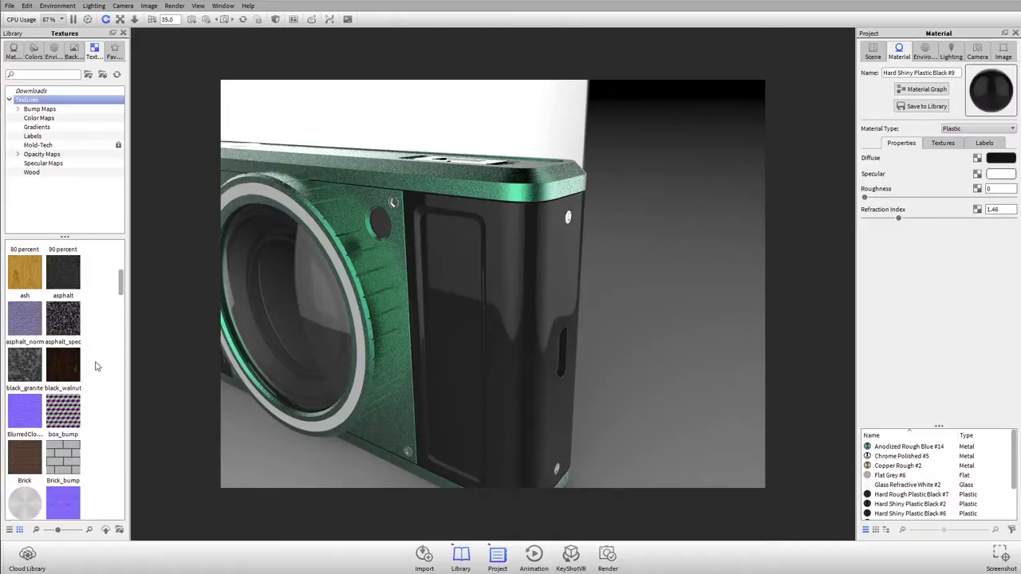
scroll(95, 367, "down", 3)
scroll(95, 366, "up", 3)
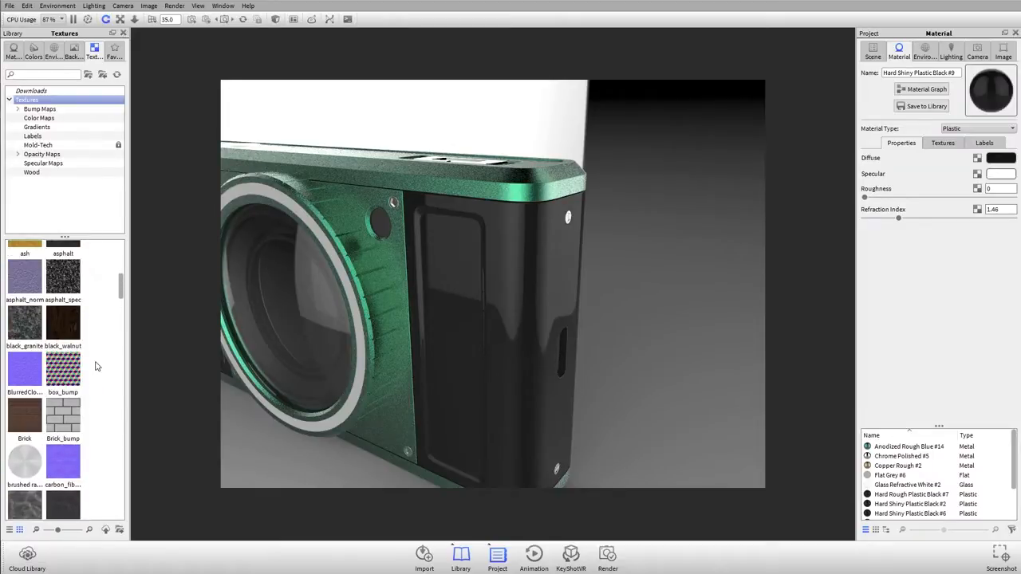
left_click(70, 173)
scroll(104, 370, "up", 4)
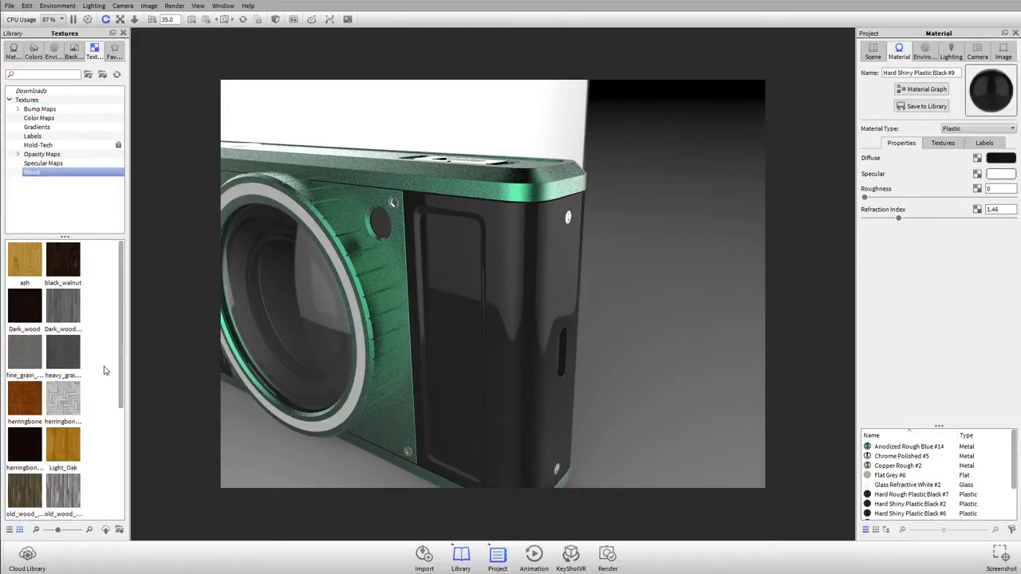
scroll(103, 370, "down", 4)
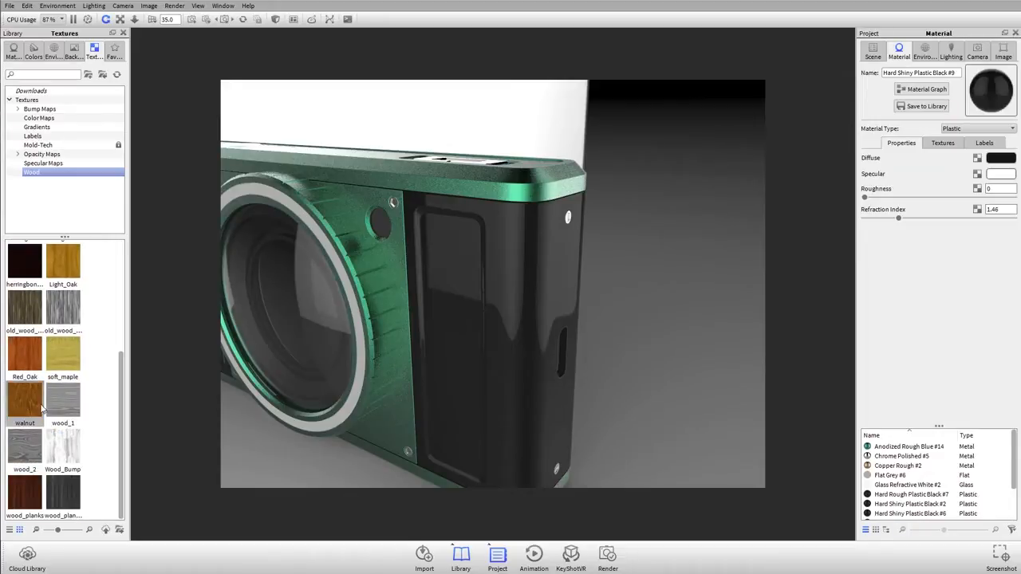
double_click(32, 405)
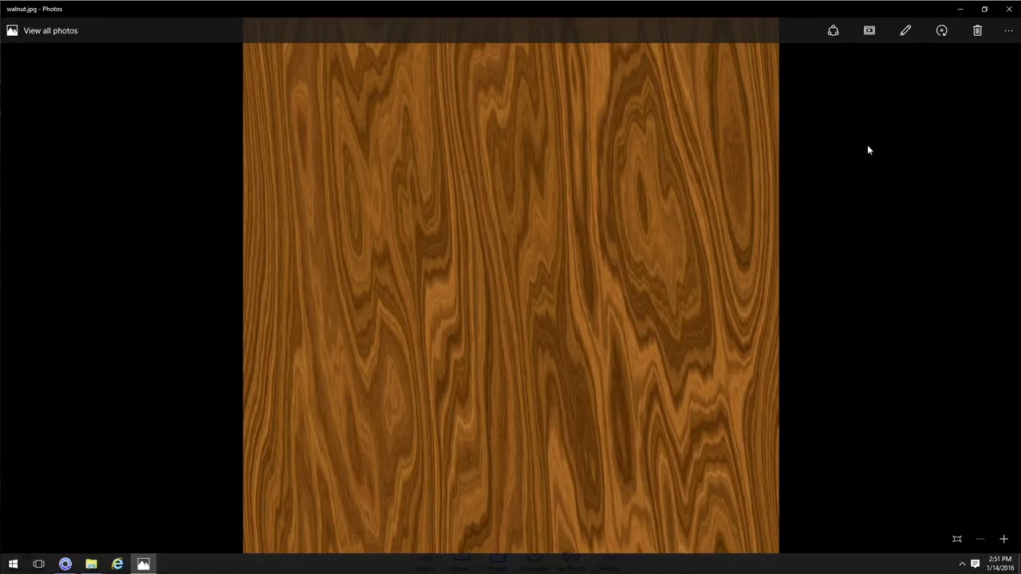
left_click(1012, 9)
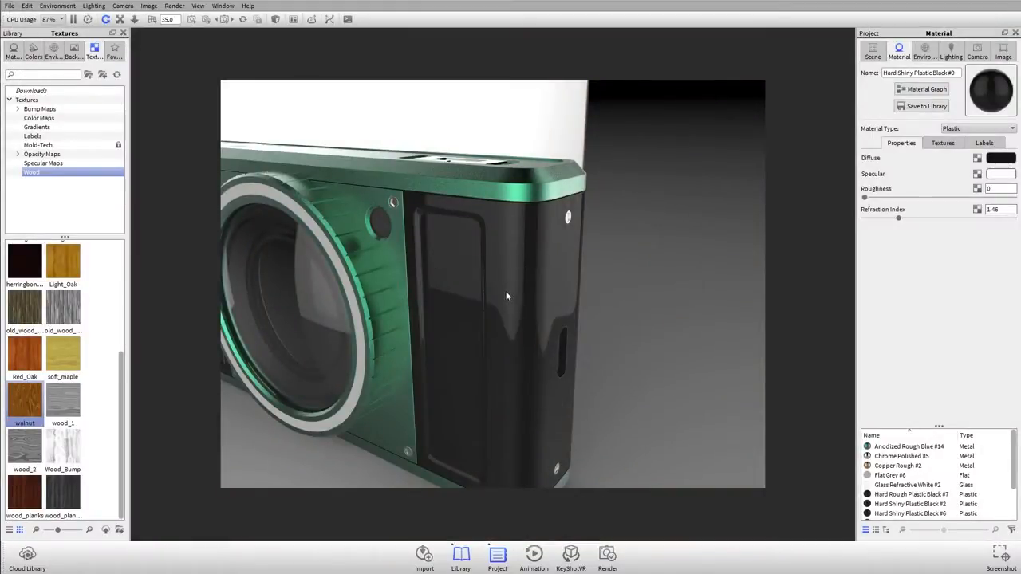
- Apply the walnut wood texture to the camera's black side grip as a Diffuse map
left_click_drag(35, 411, 534, 238)
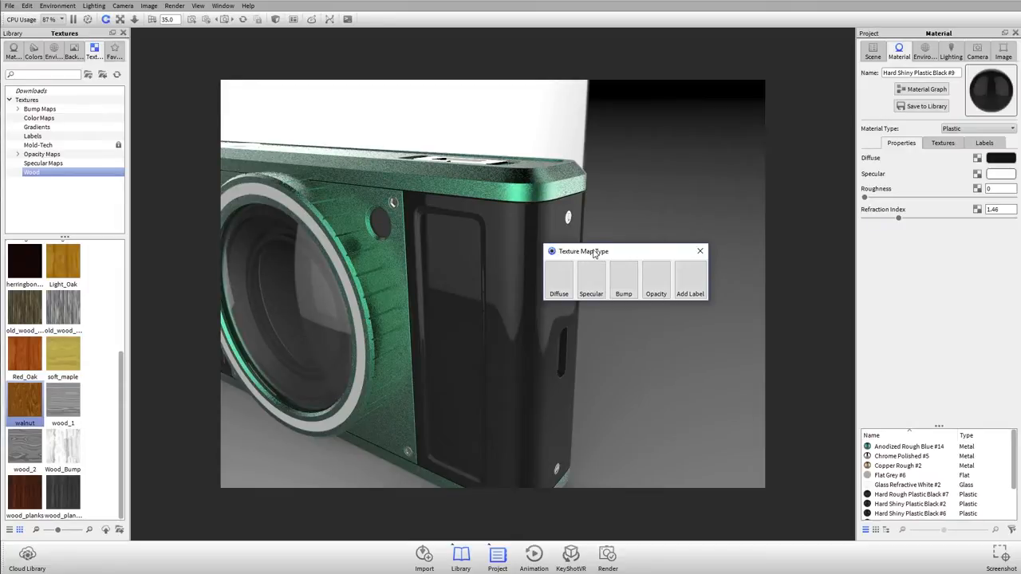
left_click(560, 280)
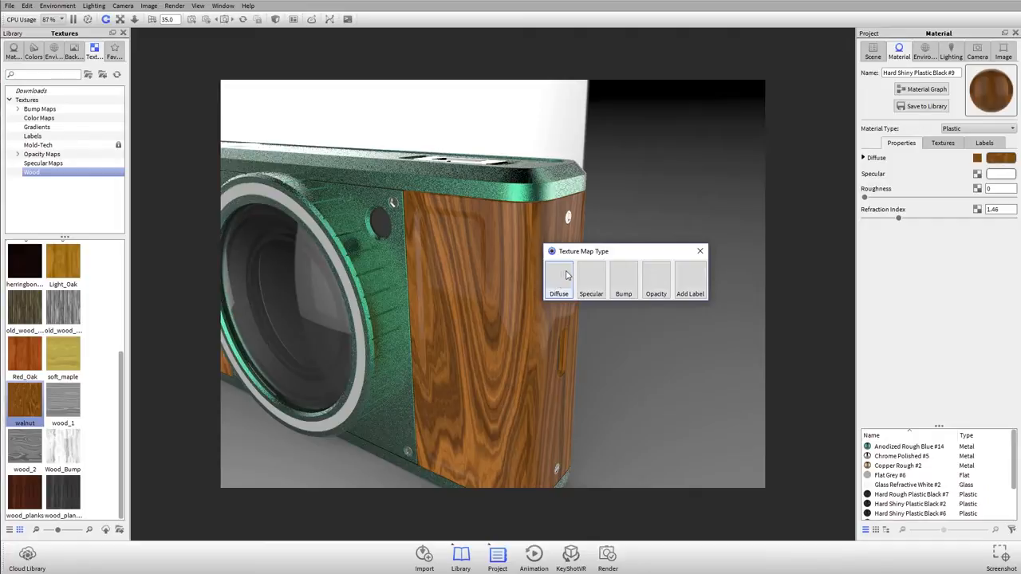
left_click(567, 275)
mouse_move(544, 281)
left_mouse_down()
mouse_move(511, 246)
mouse_move(539, 284)
left_mouse_up()
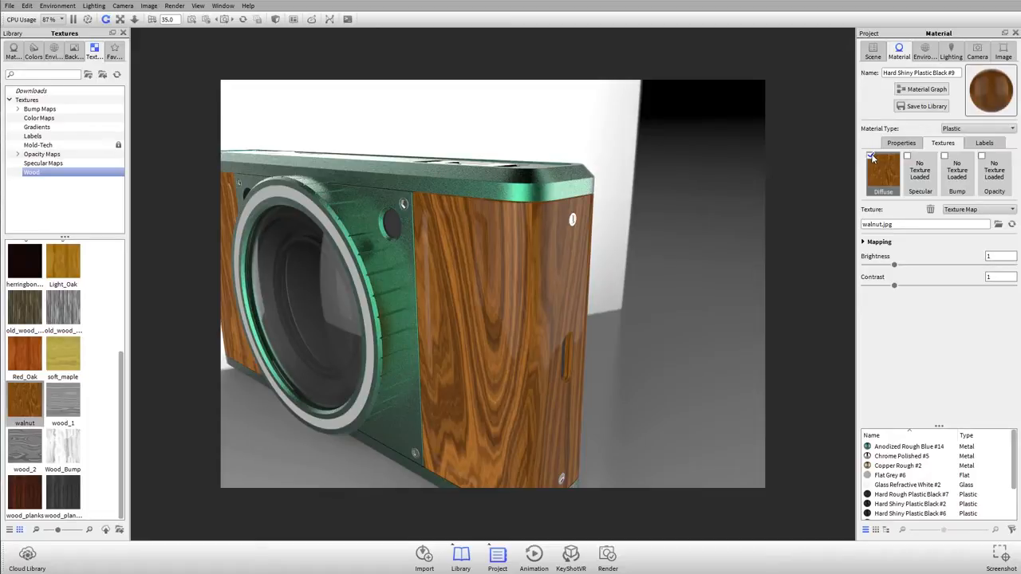
- Disable the walnut diffuse map to compare it with the base plastic colour, and re-enable it
left_click(873, 158)
scroll(492, 232, "up", 5)
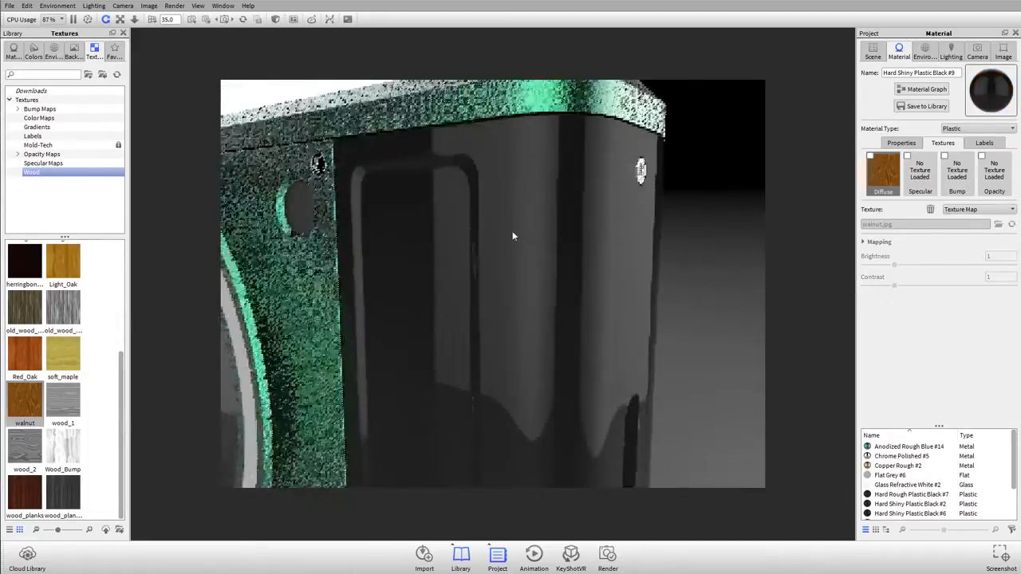
left_click(902, 143)
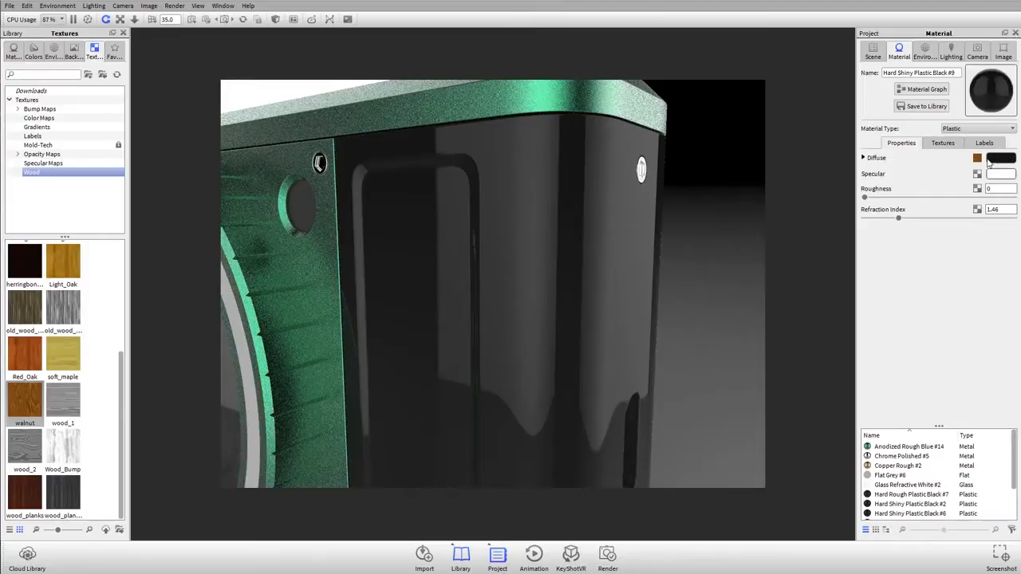
left_click(943, 143)
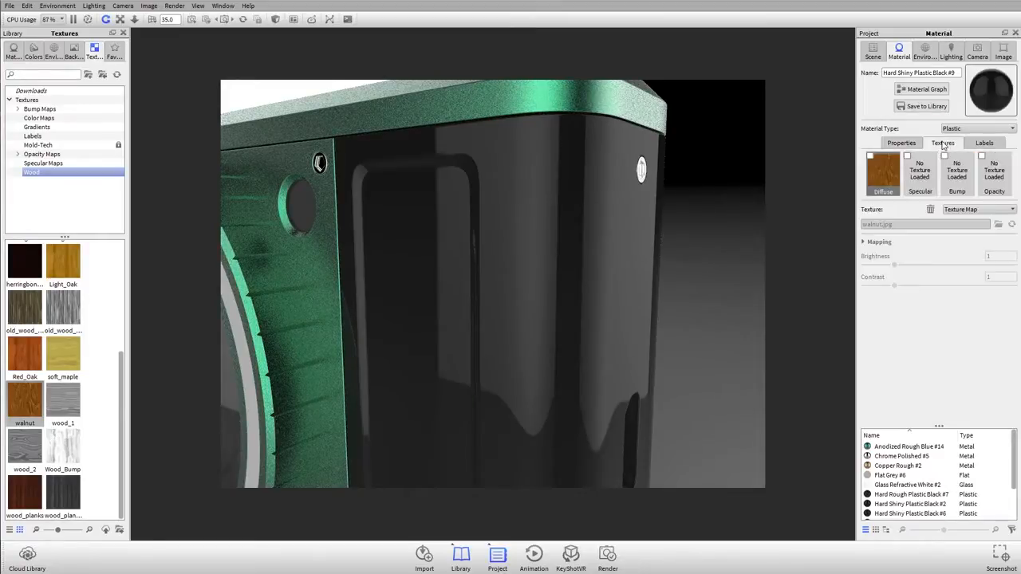
left_click(870, 156)
- Set the walnut diffuse texture's mapping scale to 0.728 with Box Map mapping
left_click_drag(504, 211, 499, 266)
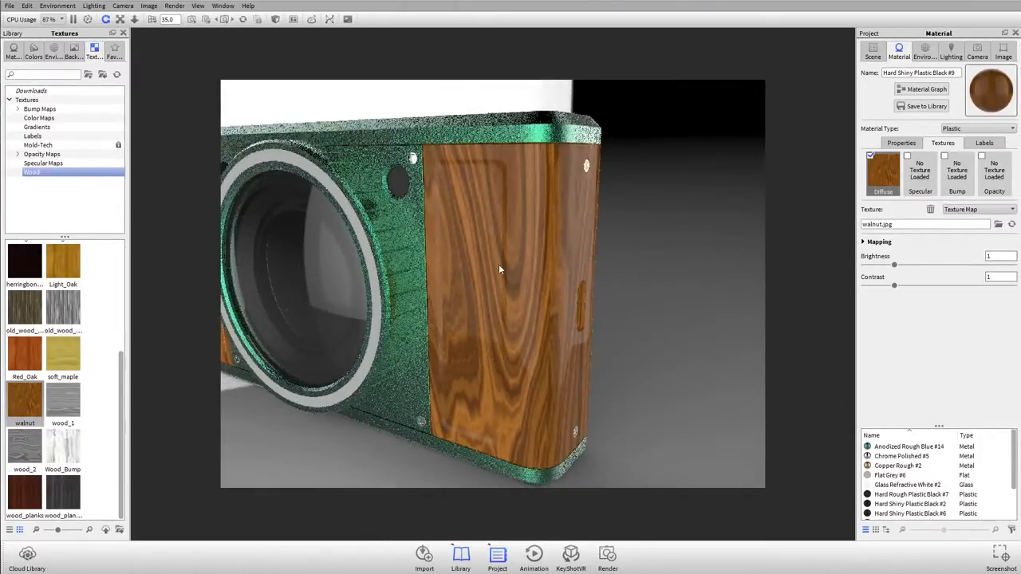
left_click_drag(663, 266, 622, 274)
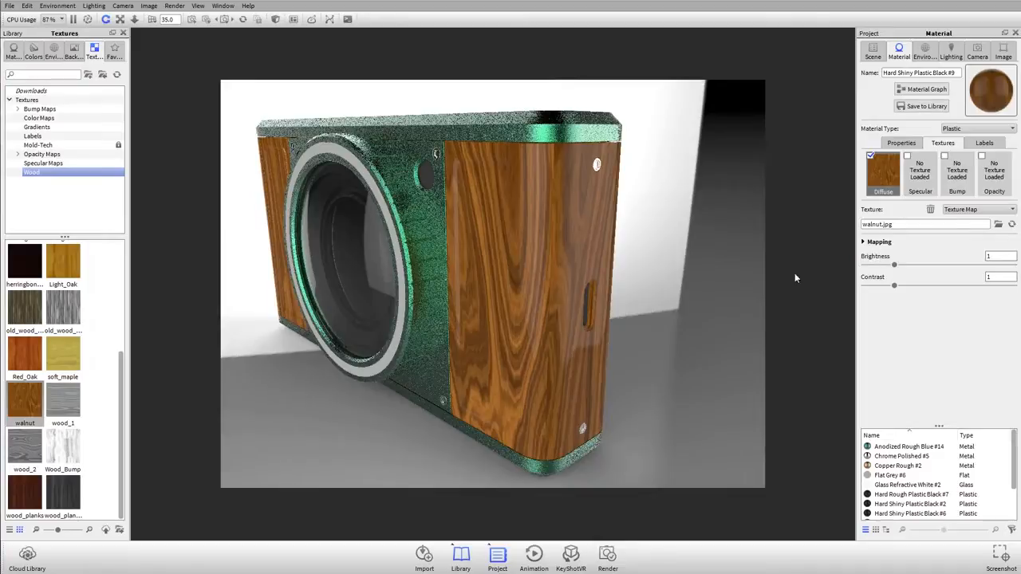
left_click_drag(532, 237, 528, 250)
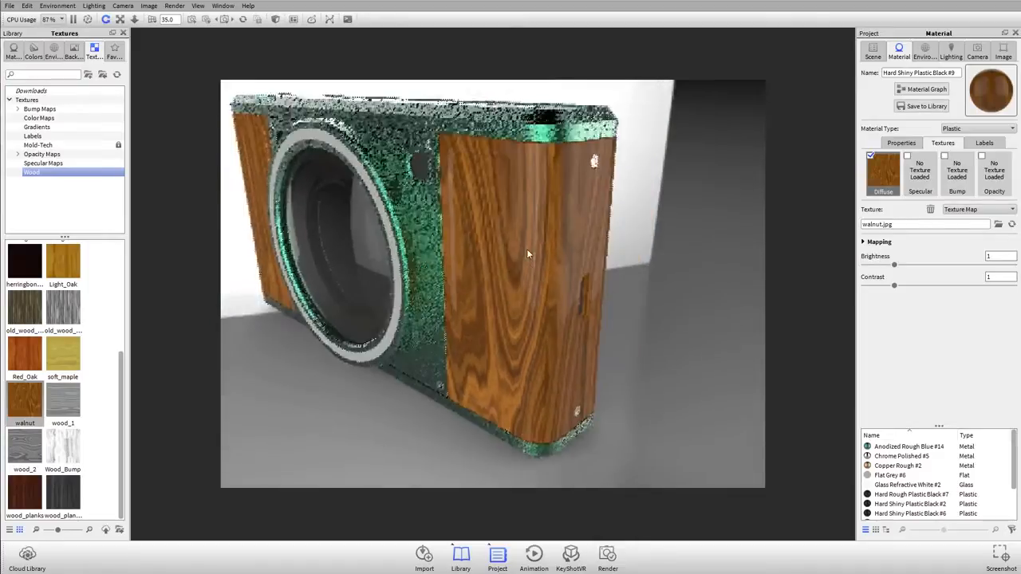
left_click(880, 243)
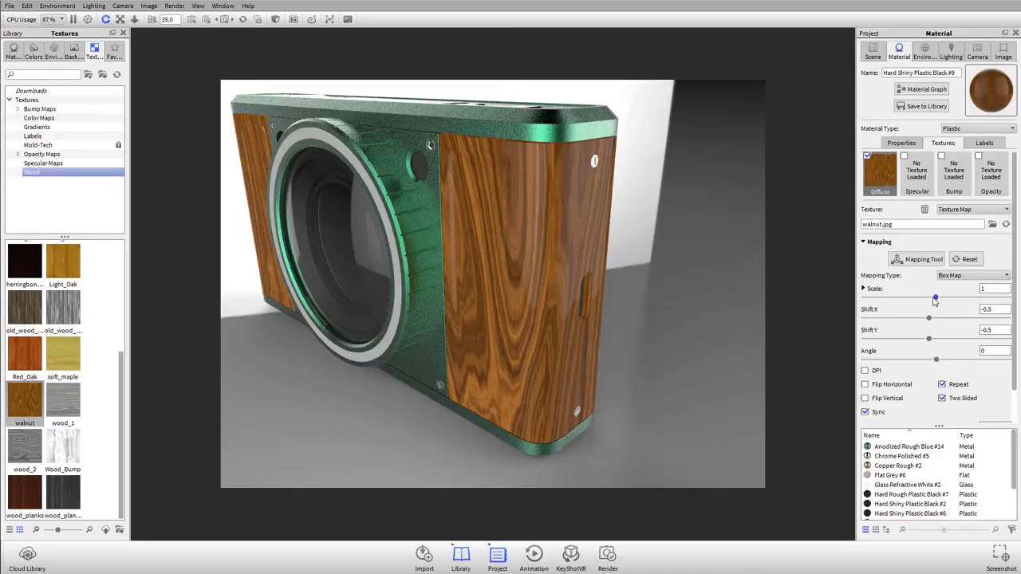
left_click_drag(935, 299, 917, 298)
left_click_drag(770, 330, 630, 322)
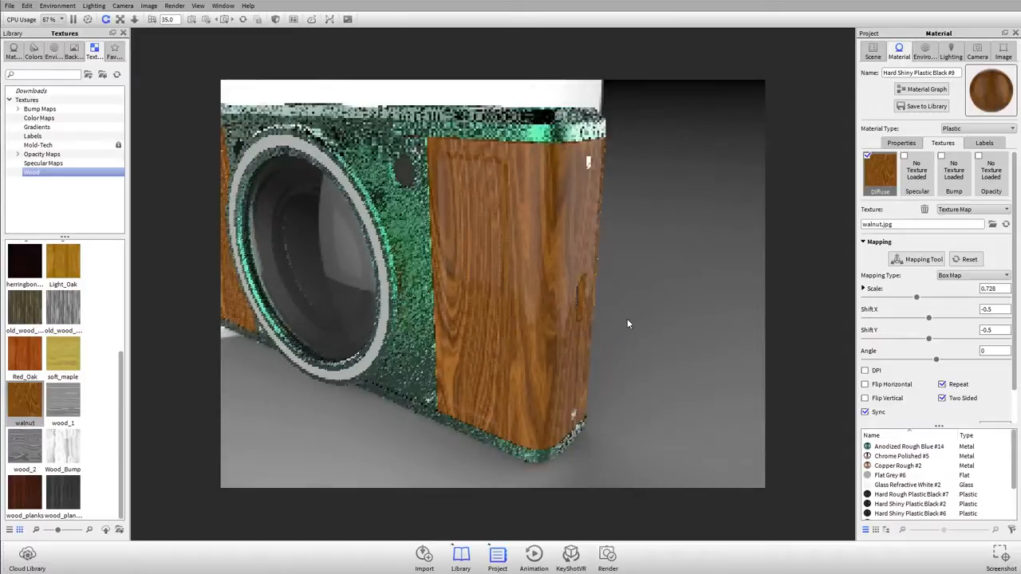
- Reposition the walnut texture on the camera grips with the Mapping Tool and accept the new placement
left_click(918, 260)
left_click(457, 379)
left_click(500, 379)
left_click_drag(402, 259, 311, 240)
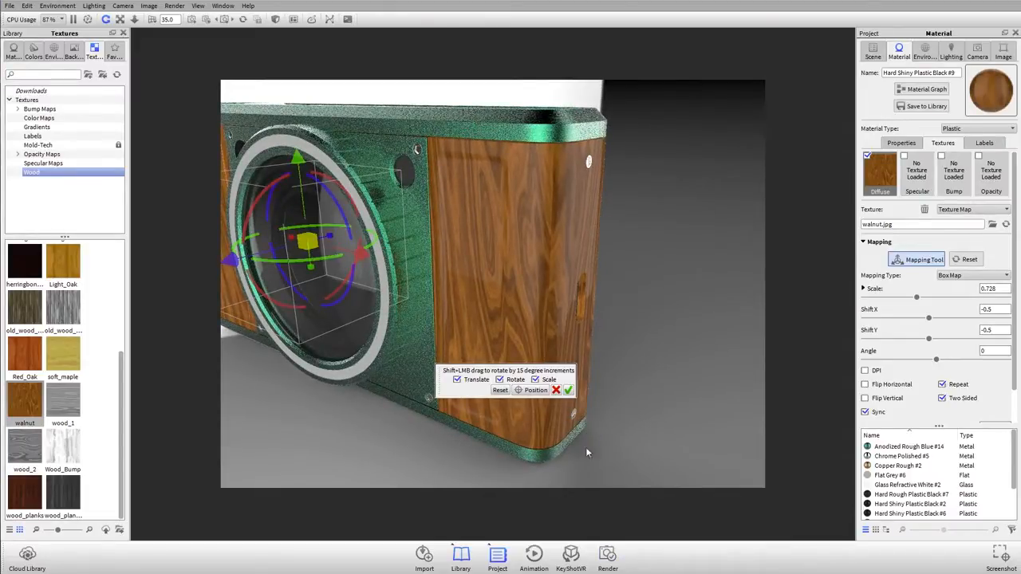
left_click(568, 390)
left_click_drag(652, 262, 527, 122)
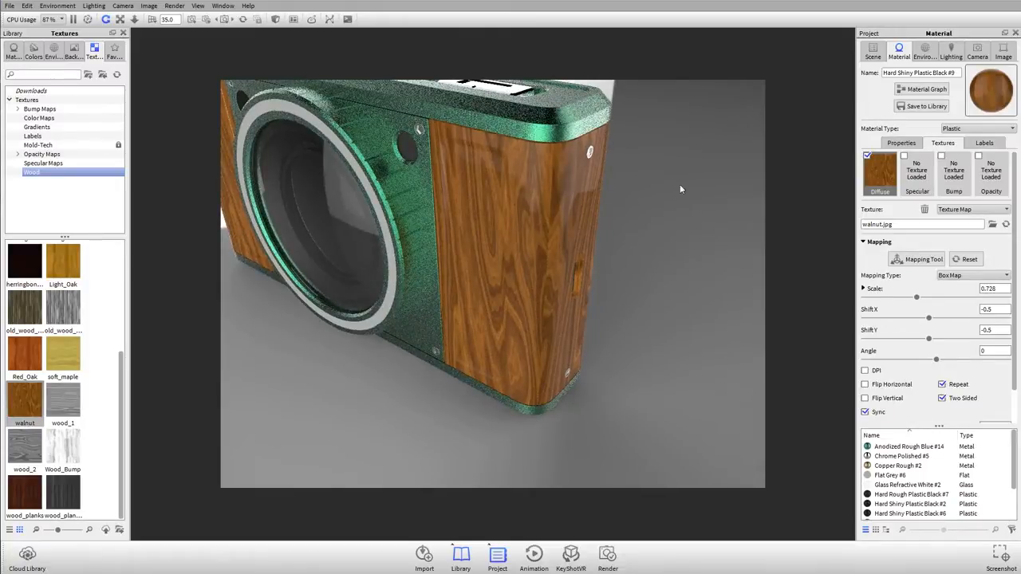
left_click_drag(586, 275, 560, 207)
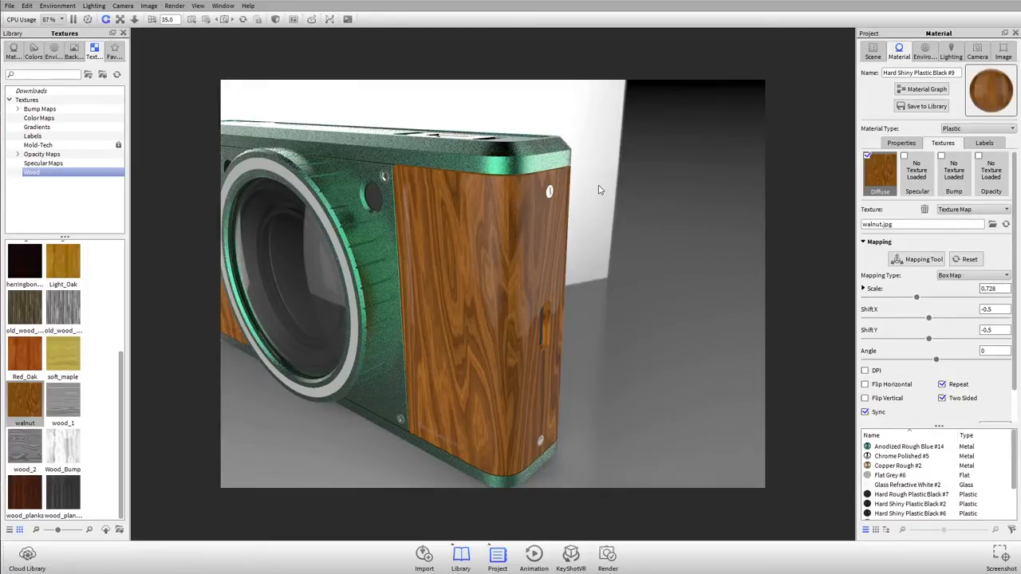
- Move the walnut texture from the Diffuse slot to the Bump slot and inspect the grip's surface relief
middle_click_drag(506, 187, 501, 269)
scroll(514, 291, "up", 4)
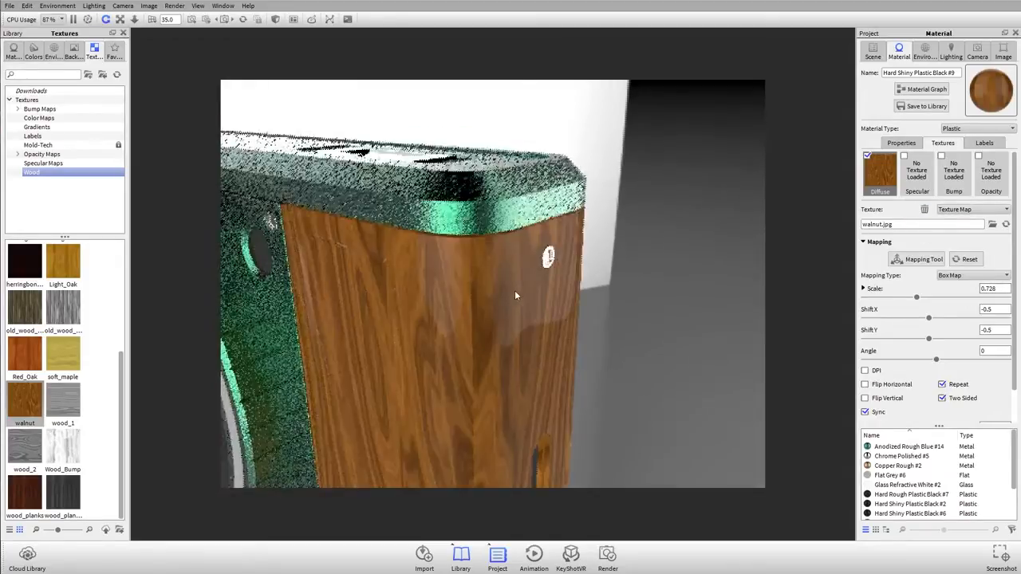
left_click_drag(514, 291, 485, 261)
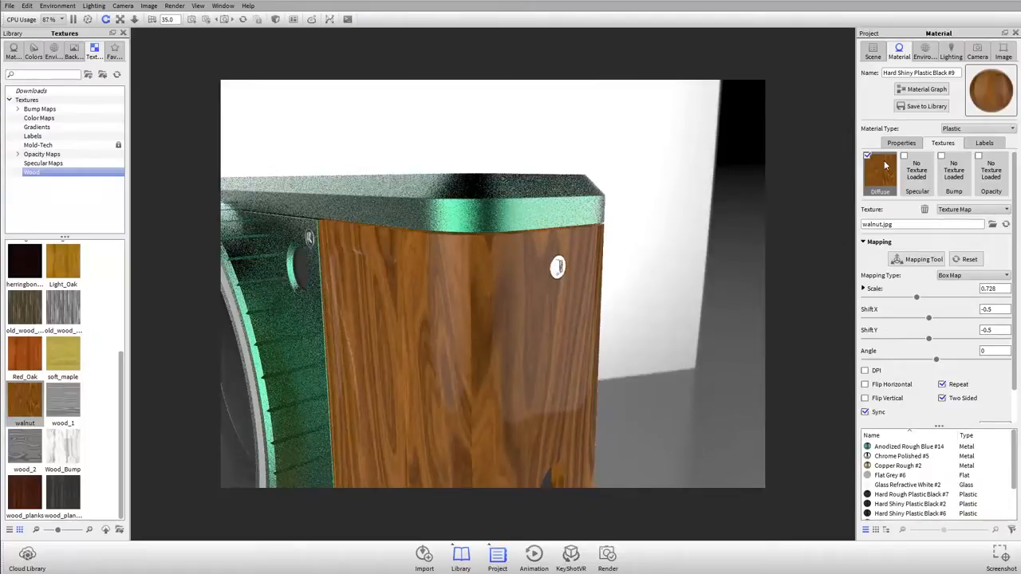
left_click(957, 175)
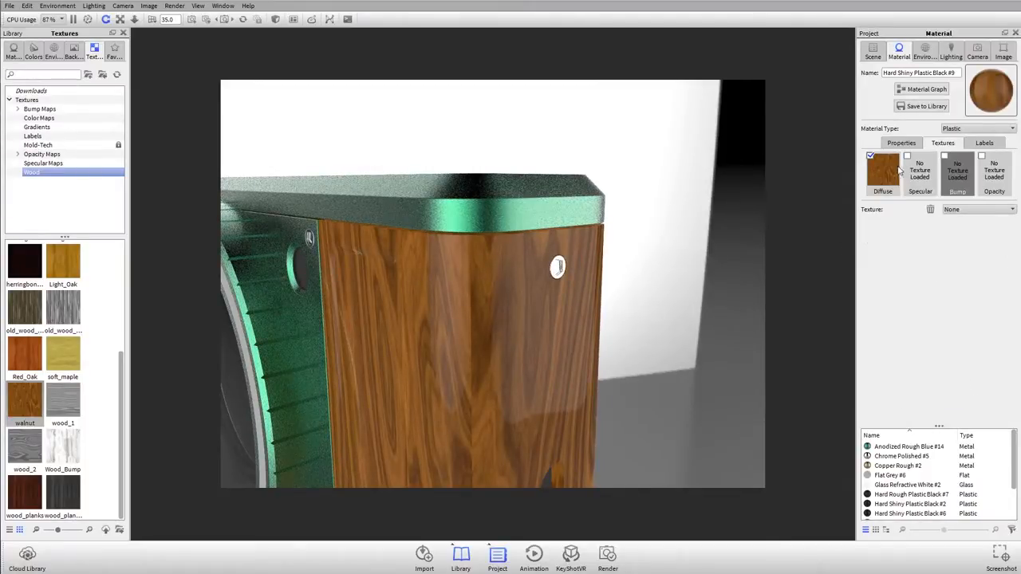
left_click(882, 179)
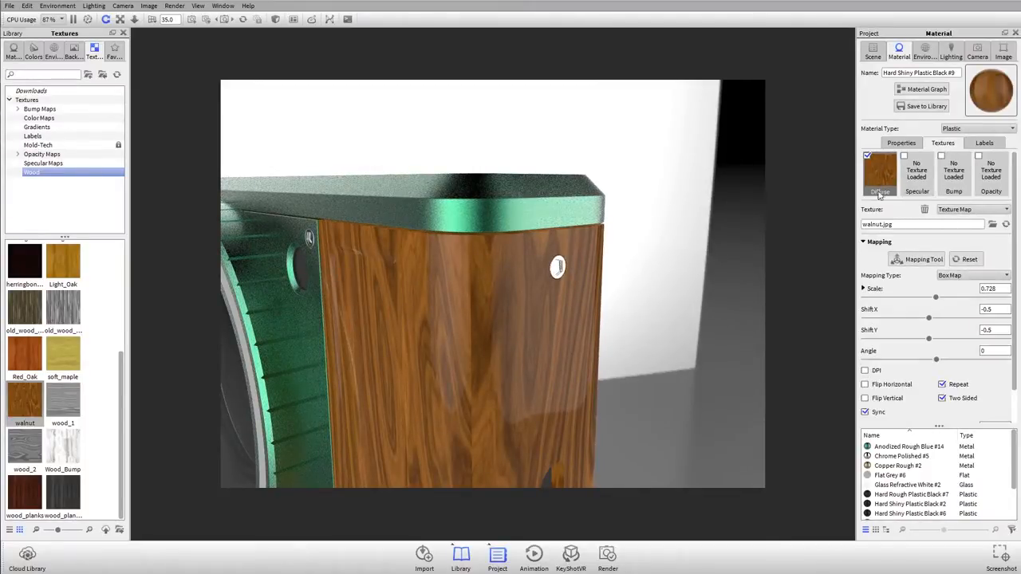
left_click(878, 242)
left_click_drag(880, 180, 959, 178)
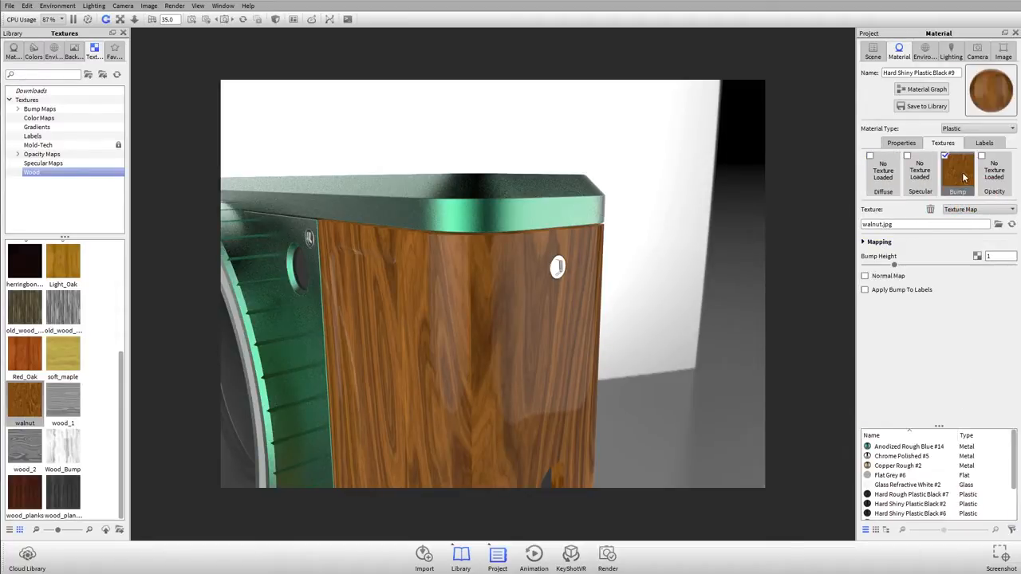
mouse_move(467, 303)
left_mouse_down()
mouse_move(484, 351)
mouse_move(472, 284)
mouse_move(469, 291)
left_mouse_up()
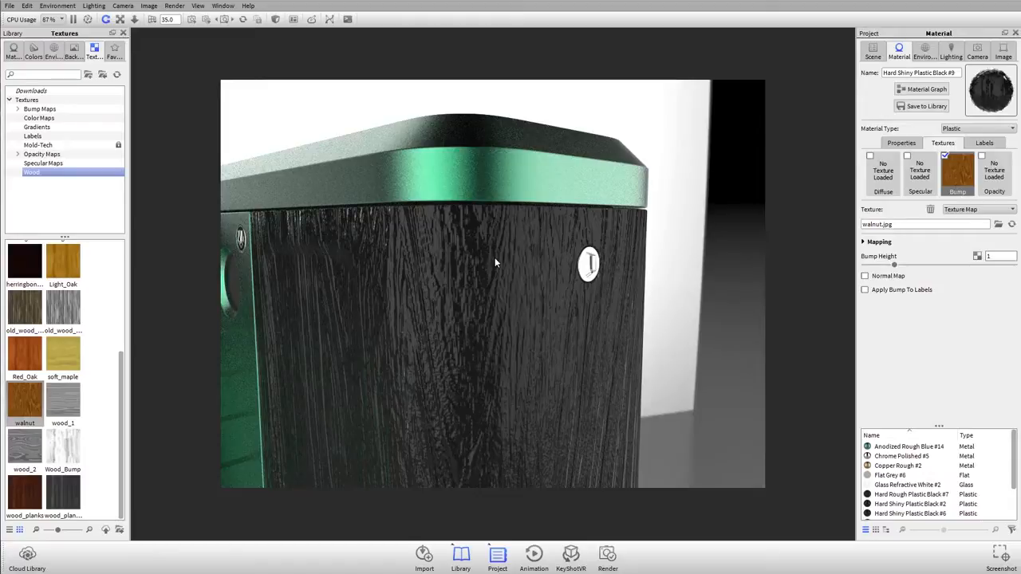
left_click_drag(501, 265, 525, 294)
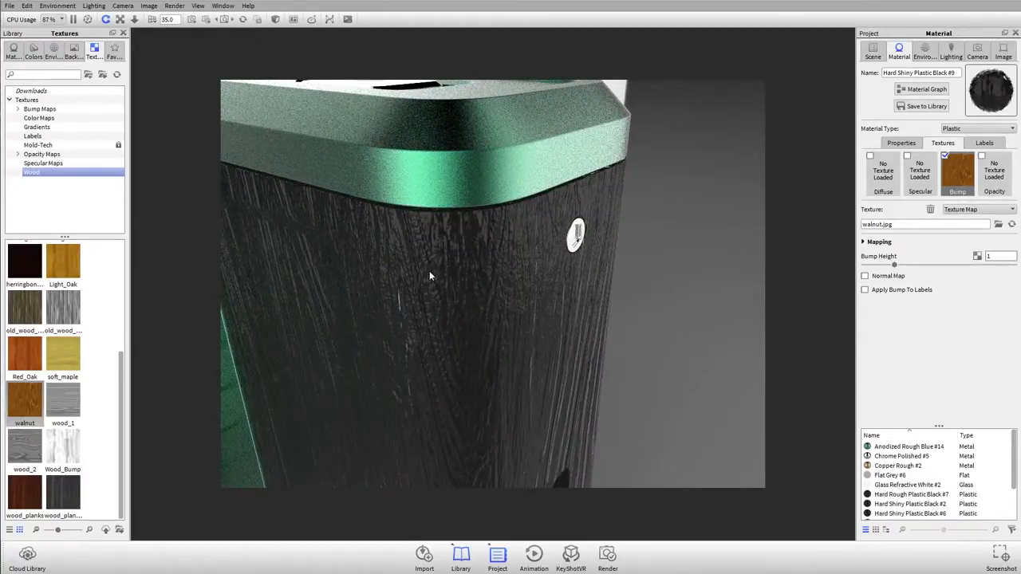
left_click_drag(438, 271, 467, 303)
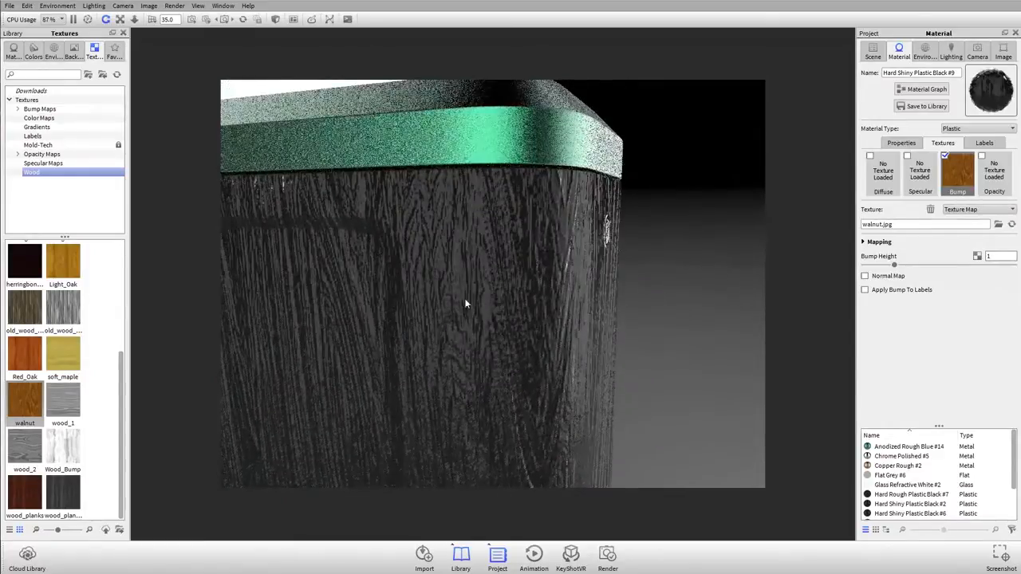
- Set the bump height of the walnut bump texture on the camera grips to 0.2
left_click_drag(629, 403, 635, 370)
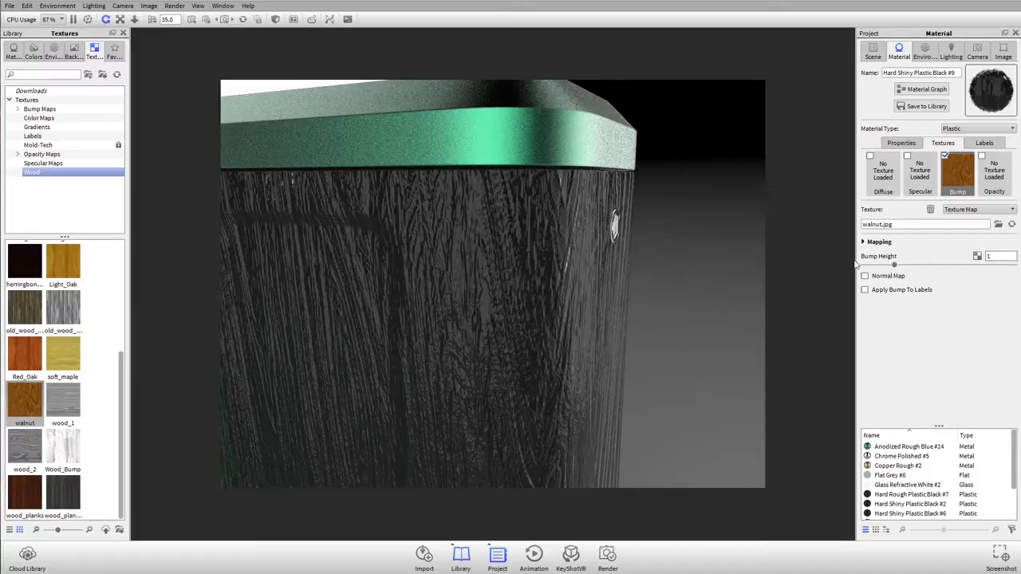
left_click_drag(894, 268, 874, 268)
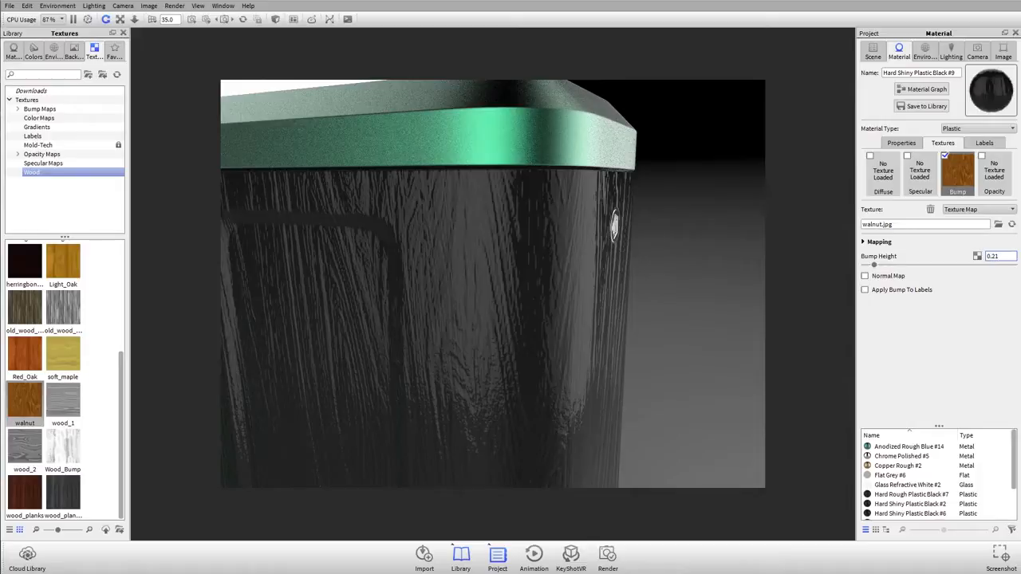
key("Return")
left_click_drag(359, 171, 359, 317)
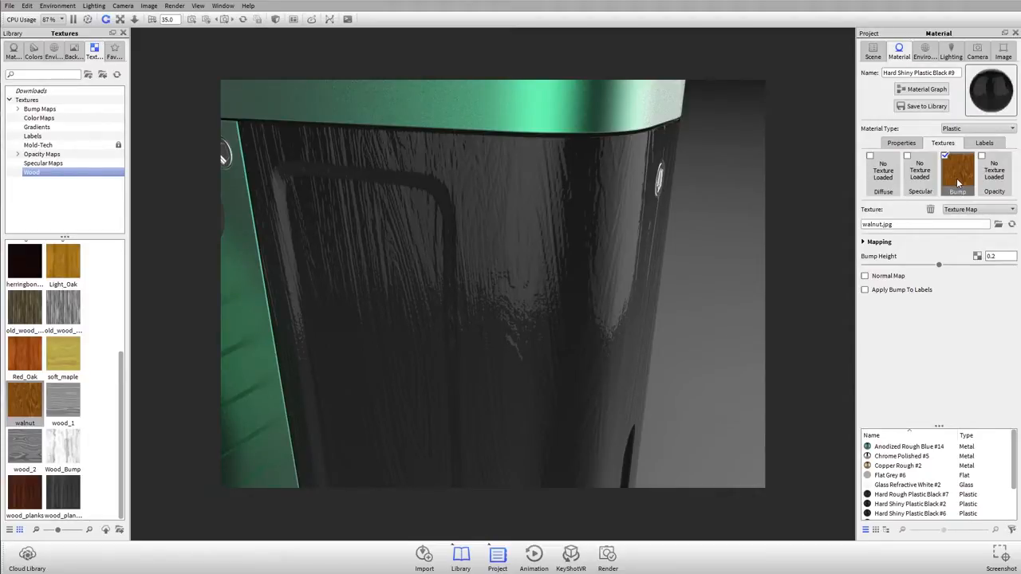
- Copy the walnut texture from the Bump slot into the Diffuse slot, keeping both maps active
left_click_drag(961, 179, 883, 170)
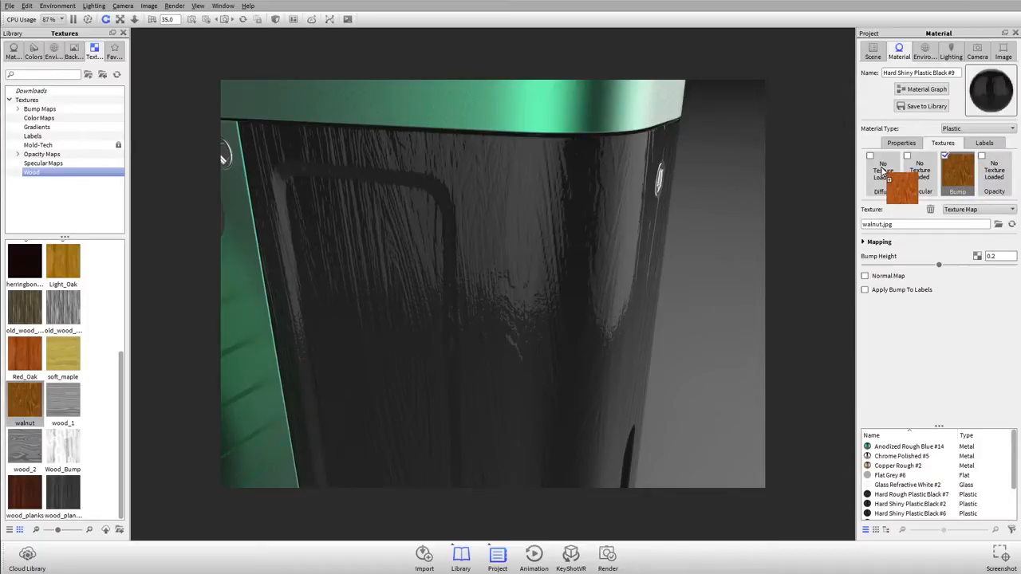
left_click_drag(883, 171, 884, 171)
left_click_drag(501, 266, 620, 248)
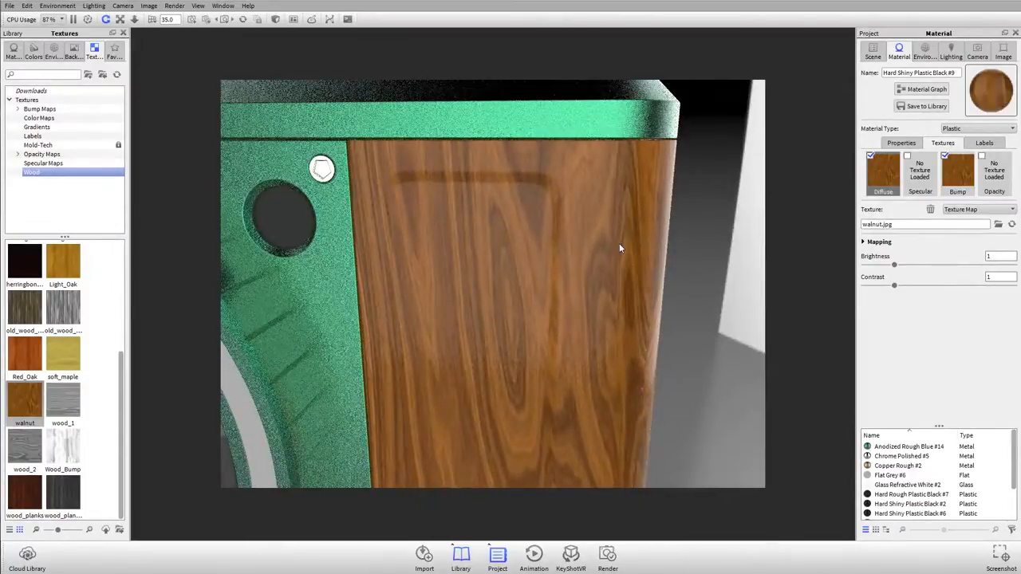
- Compare the settings of the walnut Diffuse and Bump textures, and inspect the combined effect on the whole camera
left_click(962, 182)
left_click(869, 180)
left_click(952, 185)
left_click(884, 182)
left_click(956, 186)
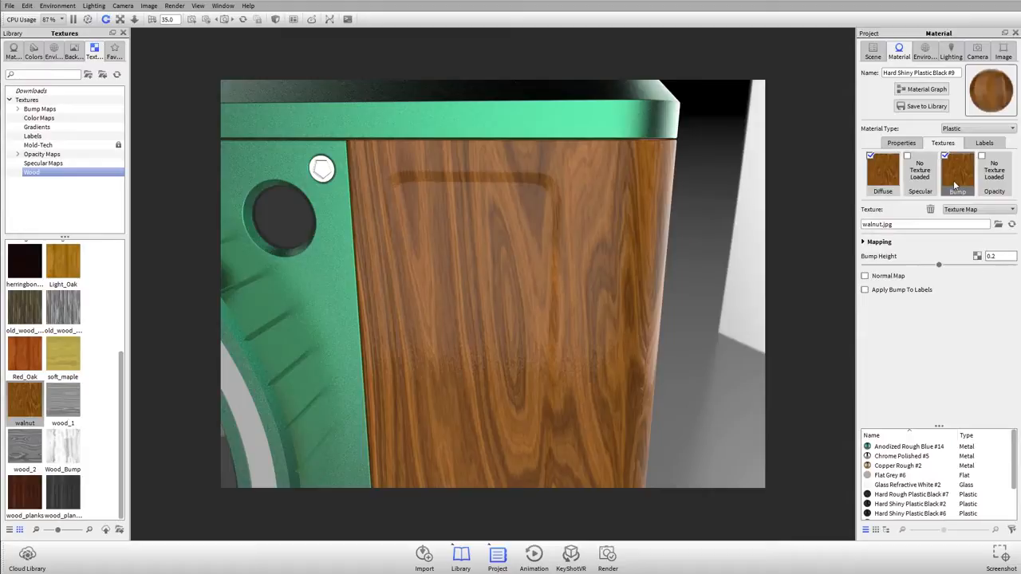
scroll(483, 248, "down", 5)
left_click_drag(558, 251, 435, 257)
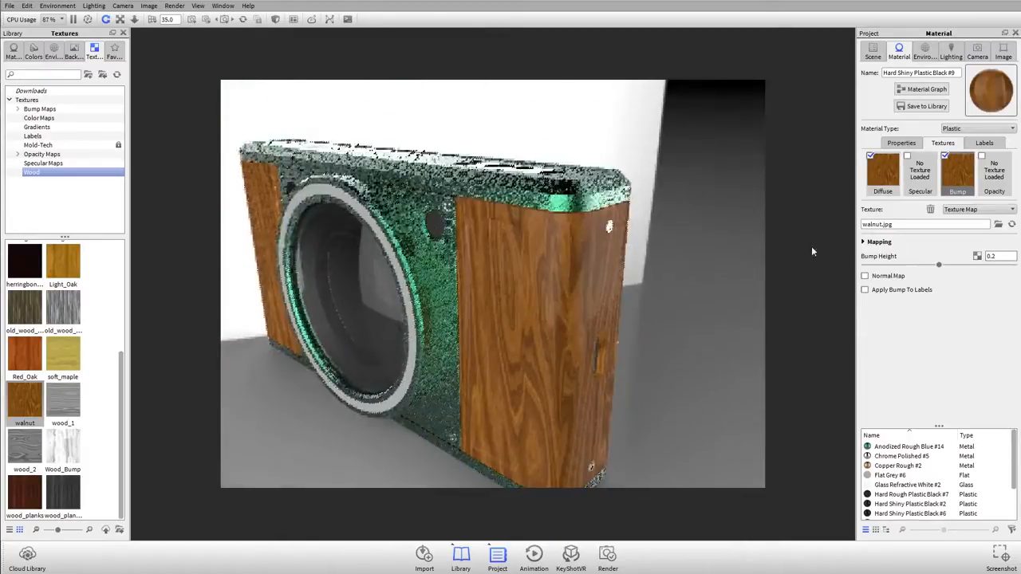
- Delete the walnut texture from both the Bump and Diffuse slots of the grip material
left_click(930, 210)
left_click(883, 172)
left_click(930, 209)
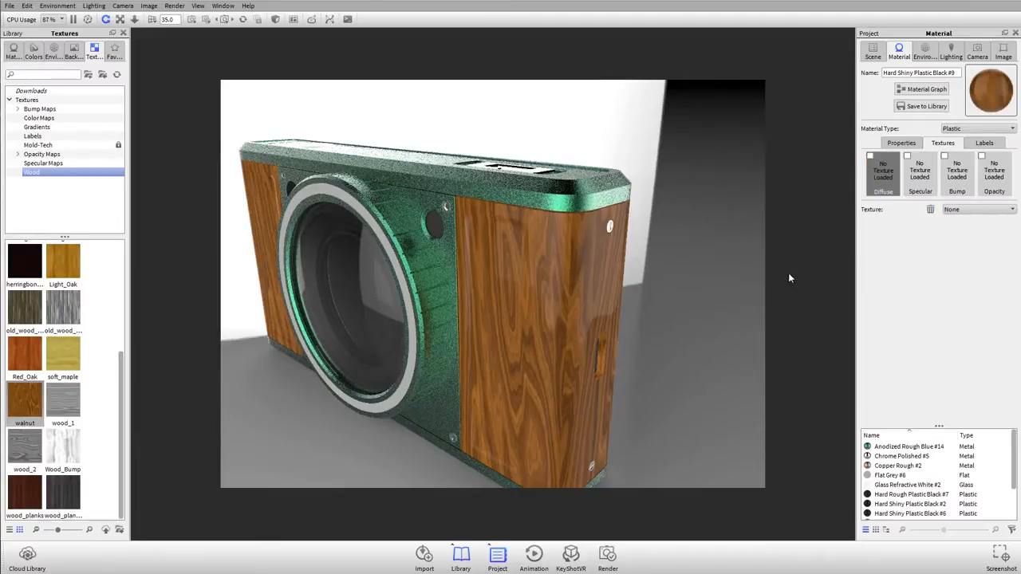
scroll(458, 264, "up", 5)
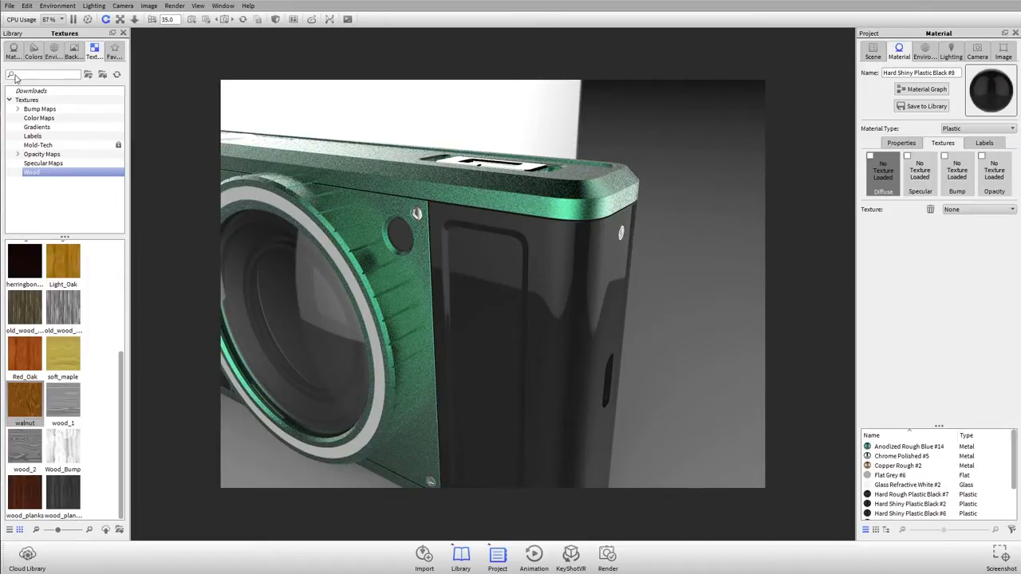
- Expand the Bump Maps category of the texture library and compare its Bump Maps and Normal Maps subfolders
left_click(31, 109)
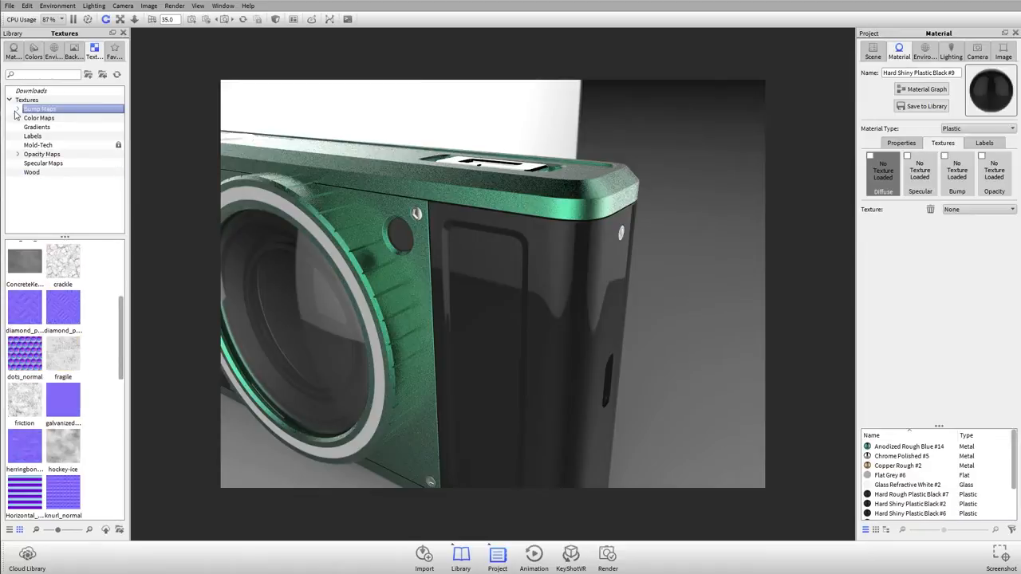
left_click(18, 110)
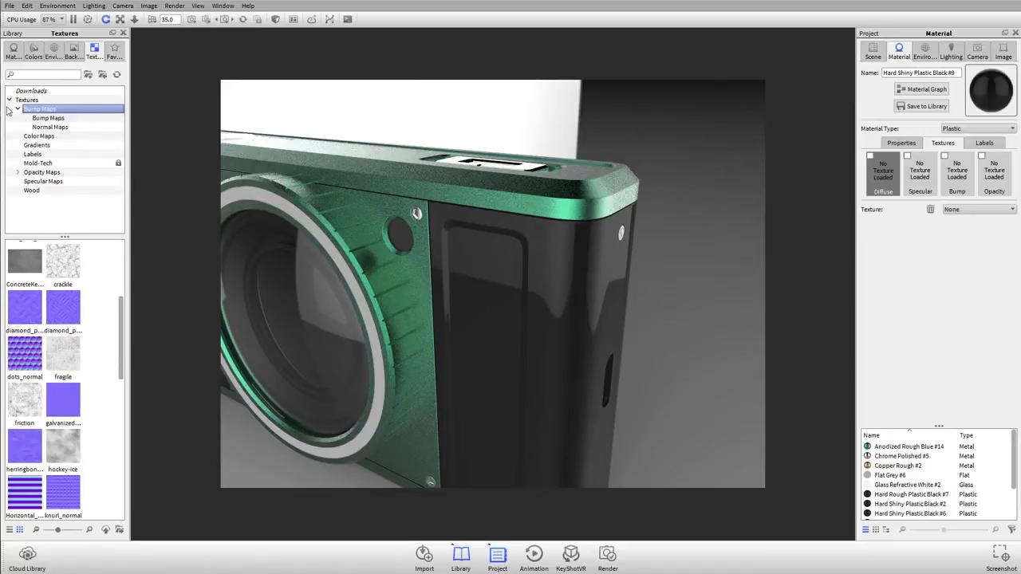
left_click(56, 117)
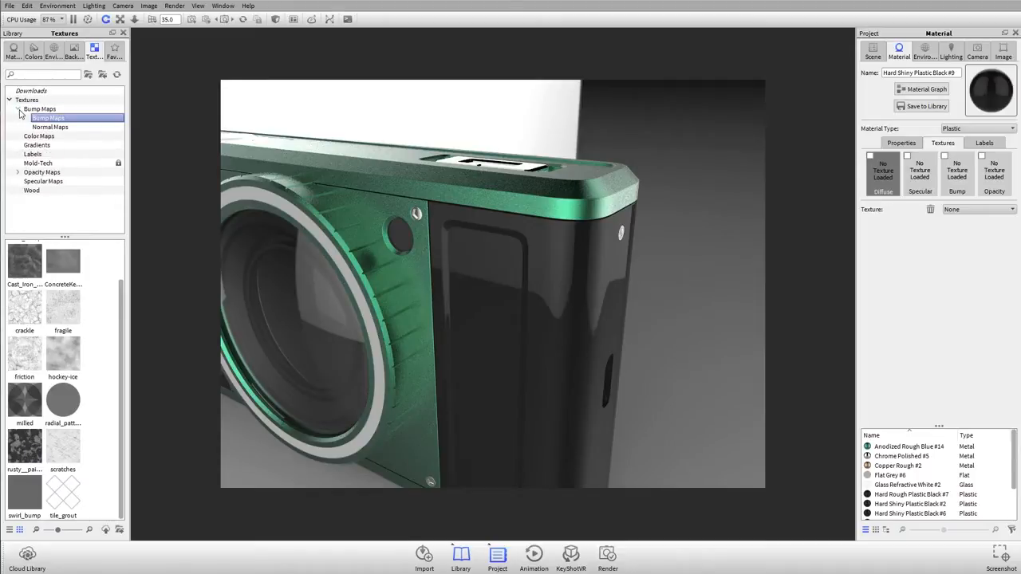
left_click(35, 109)
left_click(48, 118)
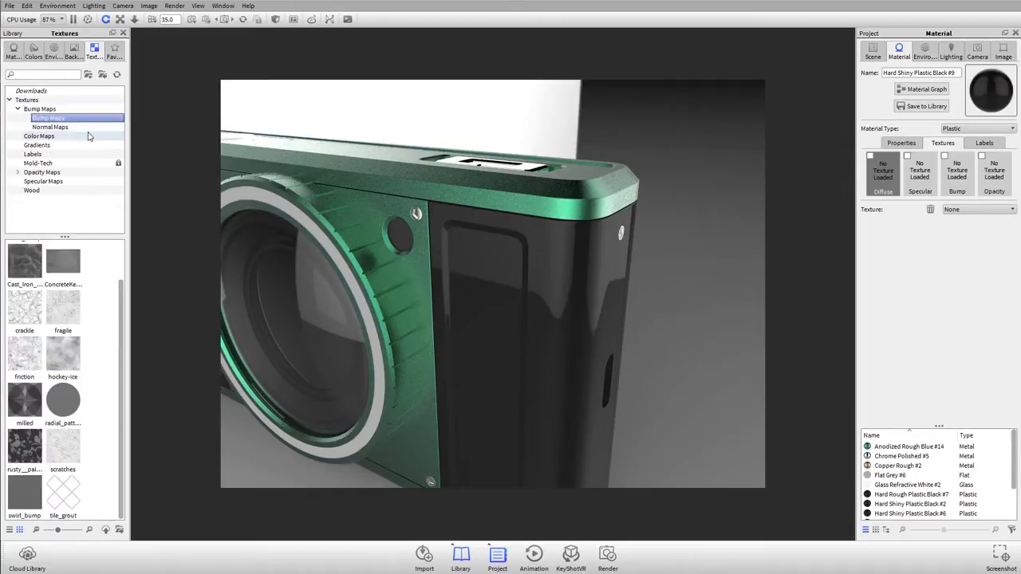
left_click(65, 128)
left_click(48, 118)
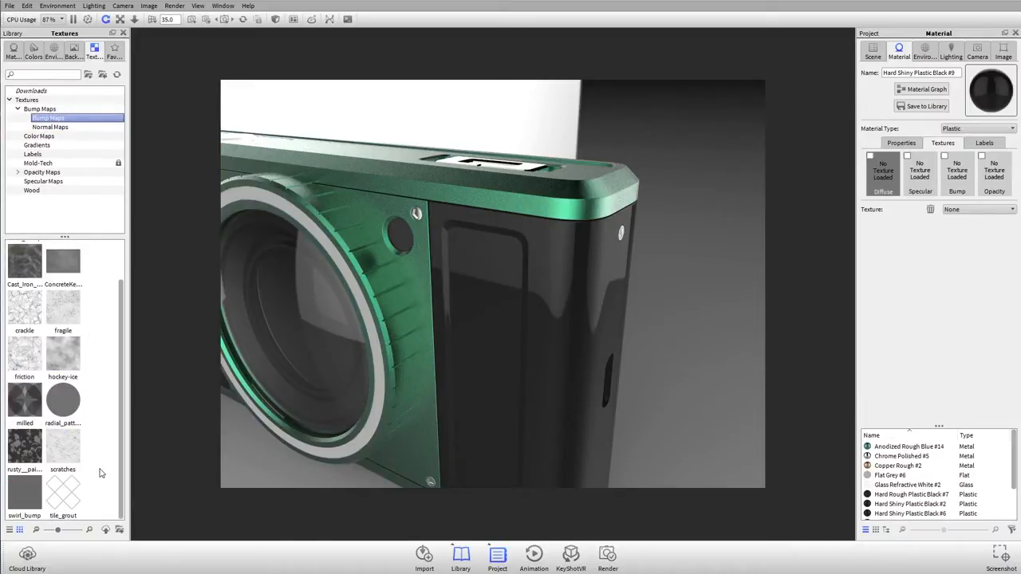
- Preview the mesh_horizontal_normal.jpg image from the Normal Maps folder at full size, and close the preview
left_click_drag(598, 238, 189, 273)
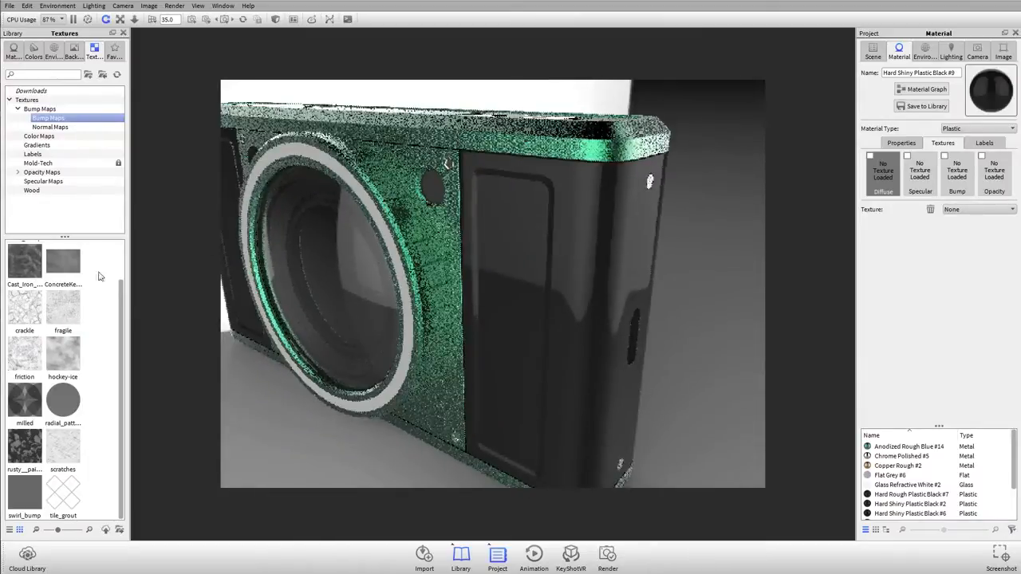
left_click(49, 127)
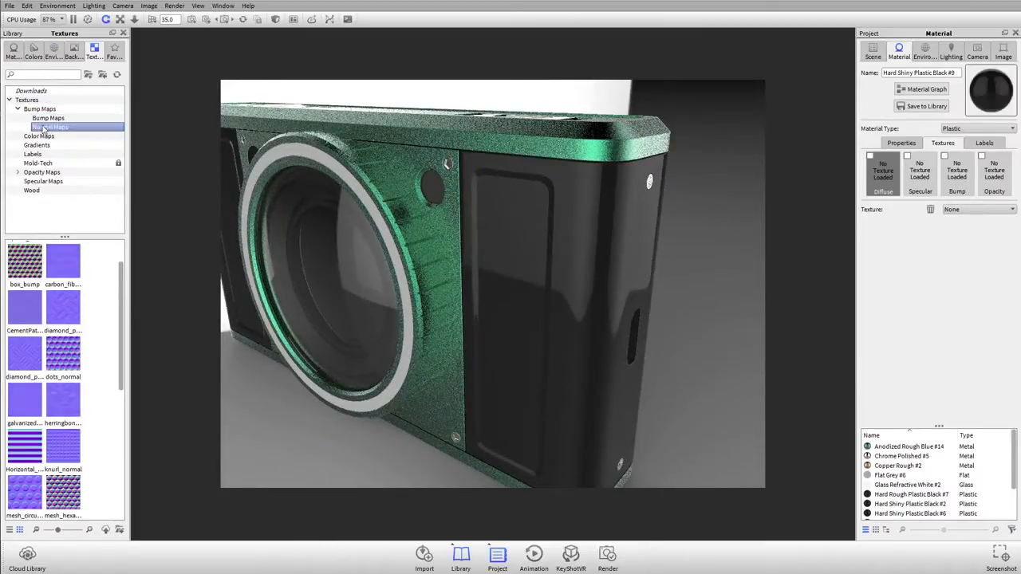
scroll(77, 393, "down", 5)
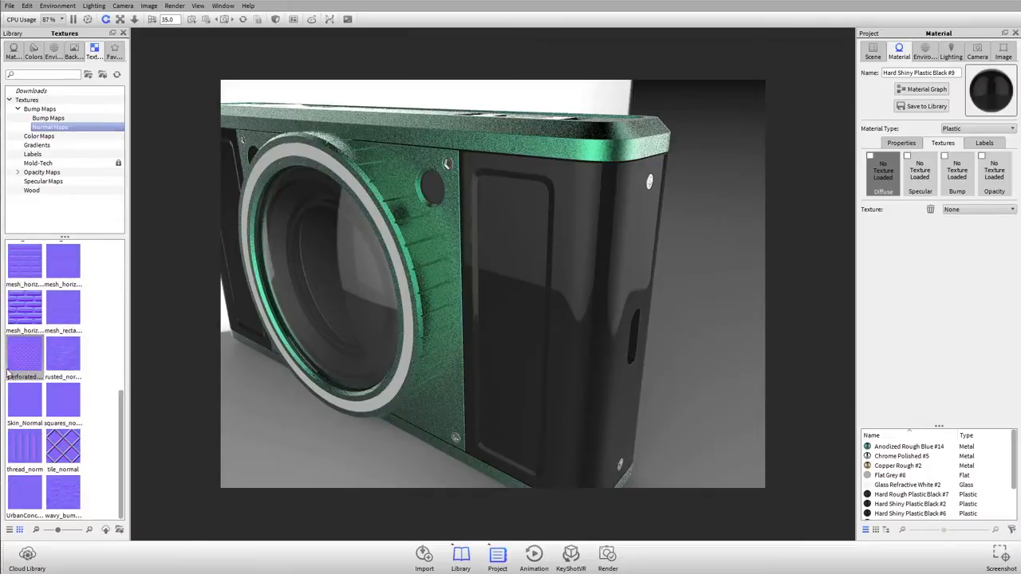
double_click(28, 310)
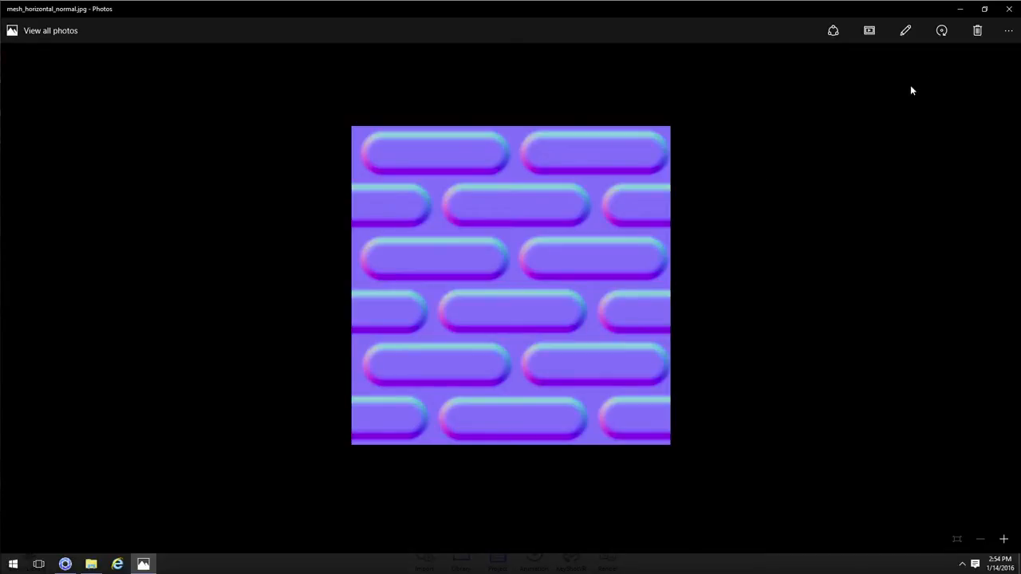
left_click(1009, 9)
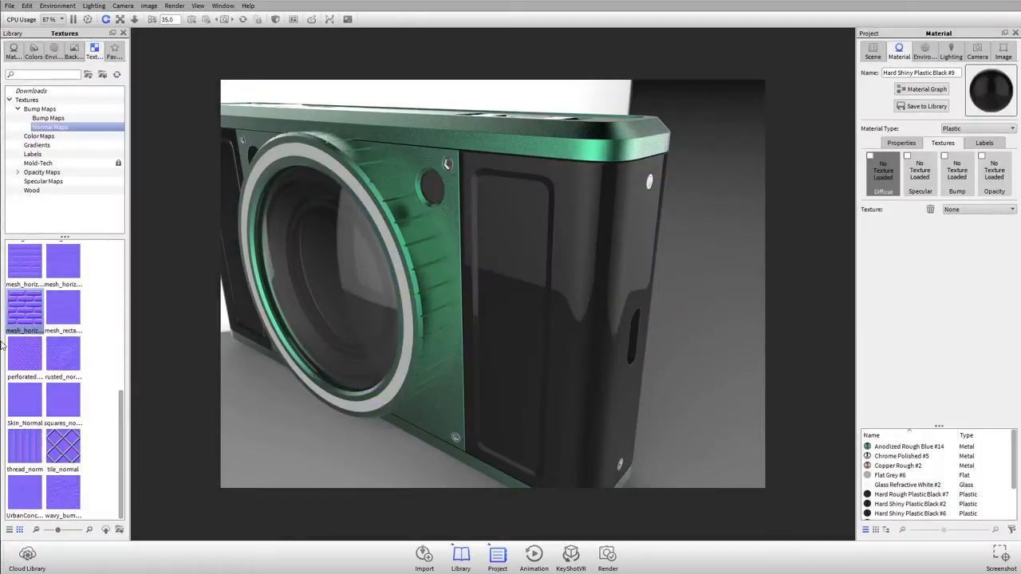
- Apply the mesh_horizontal_normal texture to the camera grips as a bump map, and disable and re-enable its Normal Map option to compare
left_click_drag(24, 307, 575, 196)
left_click(677, 241)
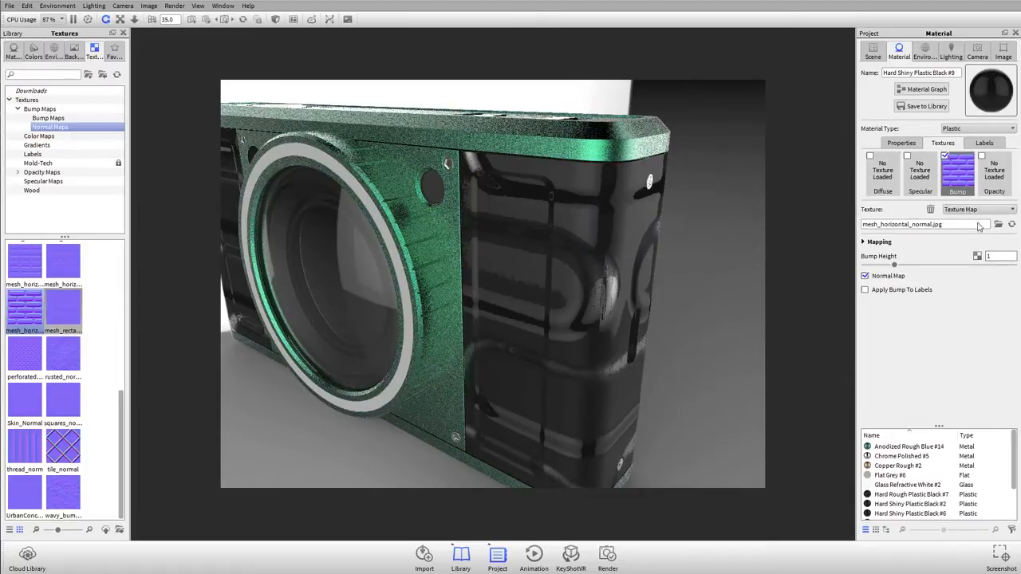
left_click(892, 278)
mouse_move(506, 309)
left_mouse_down()
mouse_move(627, 306)
mouse_move(603, 251)
mouse_move(513, 337)
mouse_move(485, 292)
mouse_move(511, 314)
left_mouse_up()
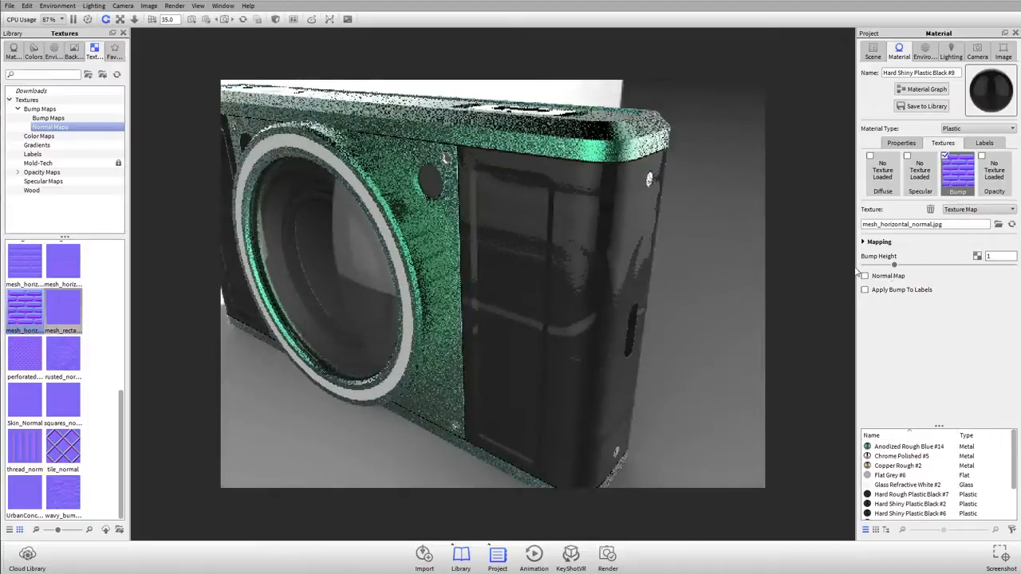
left_click(887, 276)
mouse_move(460, 323)
left_mouse_down()
mouse_move(581, 298)
mouse_move(461, 323)
left_mouse_up()
- Set the bump height of the mesh normal map to 0.125 and inspect the softened relief on the grips
left_click_drag(894, 265, 875, 266)
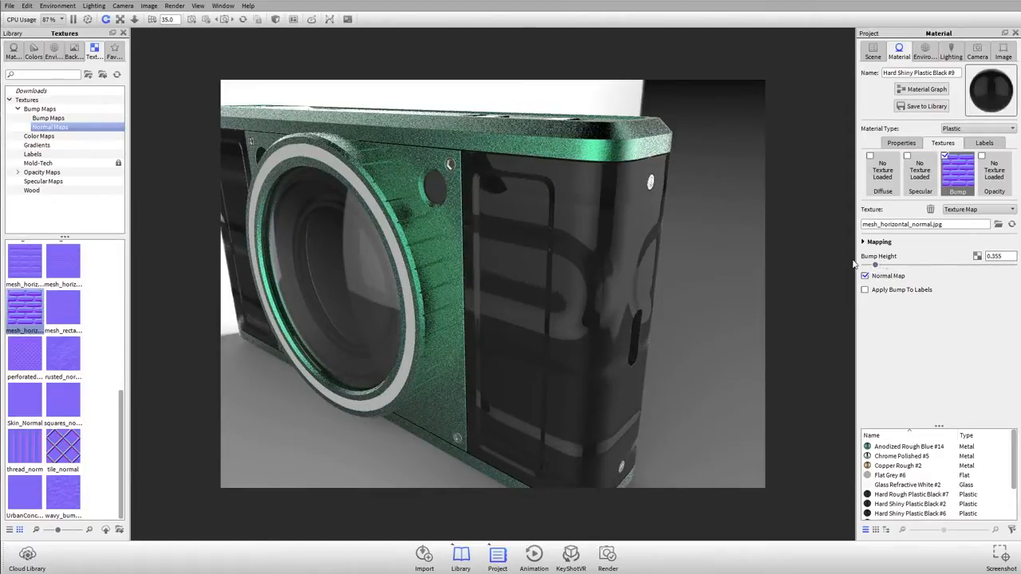
left_click(875, 265)
left_click_drag(881, 268, 869, 268)
left_click_drag(554, 294, 485, 261)
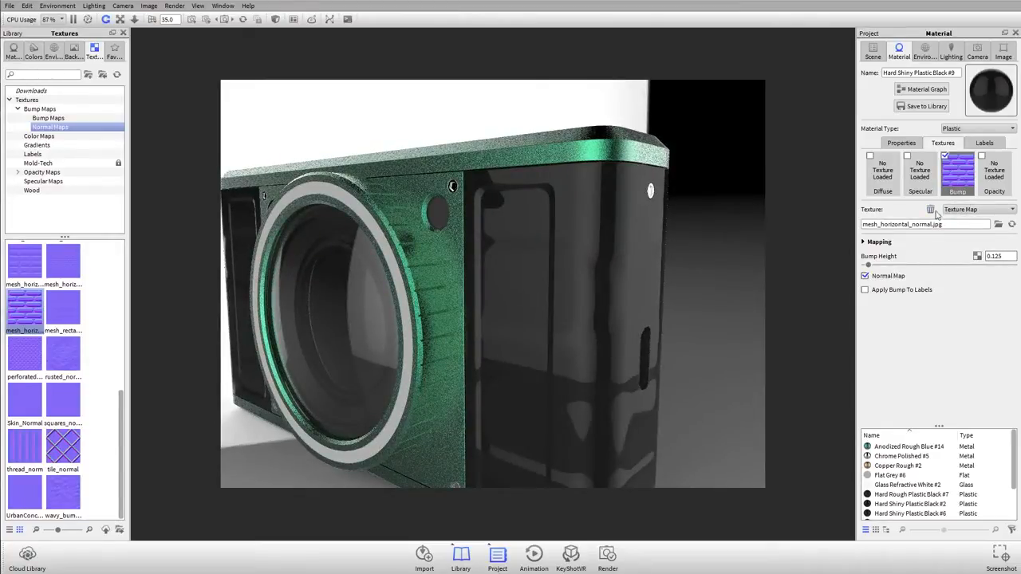
mouse_move(583, 285)
left_mouse_down()
mouse_move(587, 337)
mouse_move(589, 295)
left_mouse_up()
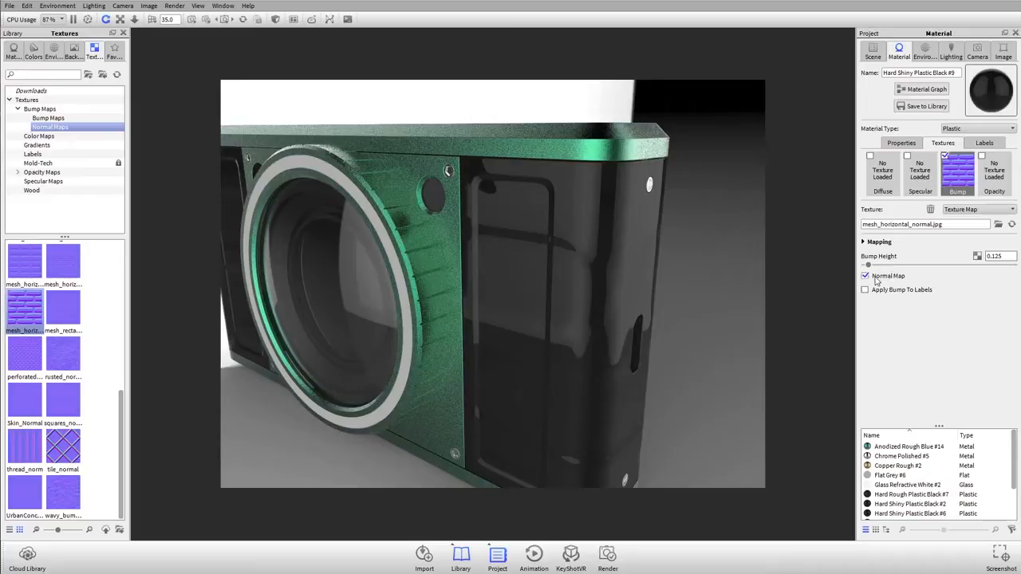
- Replace the mesh normal map with the fragile bump map on the grips, and toggle its Normal Map option on and off
left_click(931, 210)
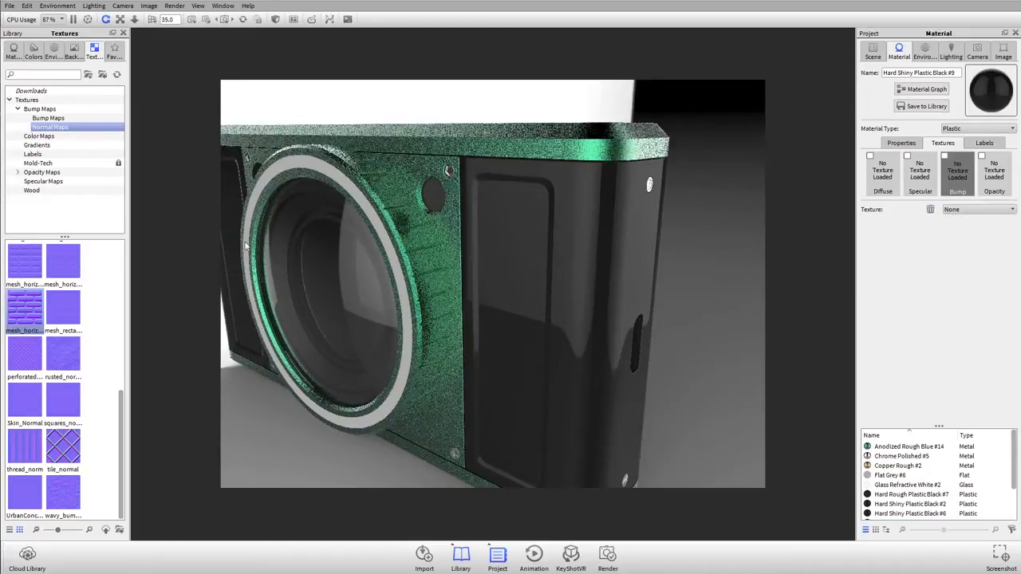
left_click(48, 118)
left_click_drag(61, 311, 886, 261)
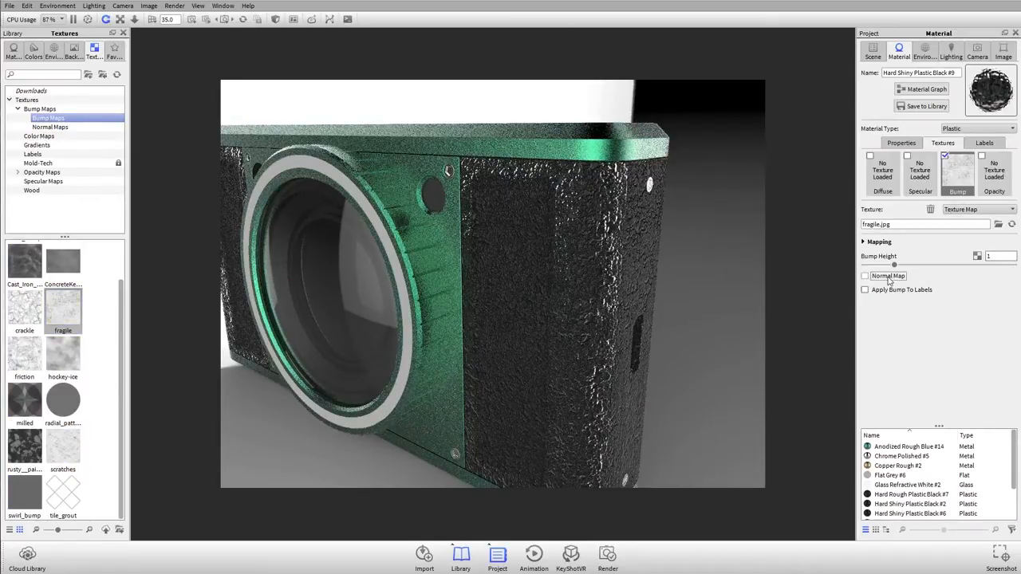
left_click(888, 278)
left_click(888, 277)
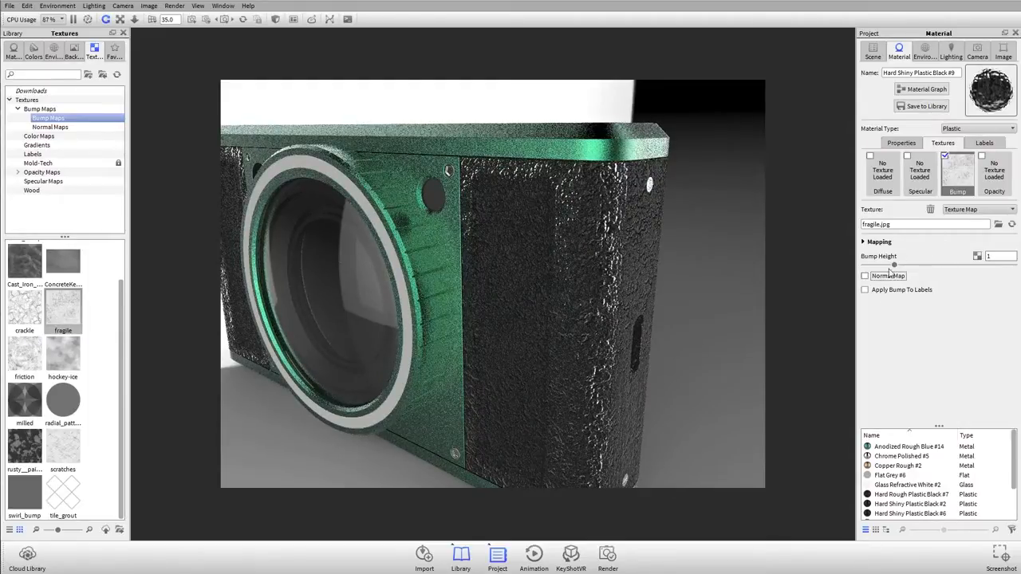
- Delete the fragile texture from the grip material's Bump slot and view the whole camera
left_click(931, 210)
scroll(517, 223, "down", 3)
left_click_drag(517, 223, 594, 410)
left_click_drag(571, 328, 591, 225)
- Isolate the camera's shell part with Show Only and inspect it from both sides
left_click(873, 51)
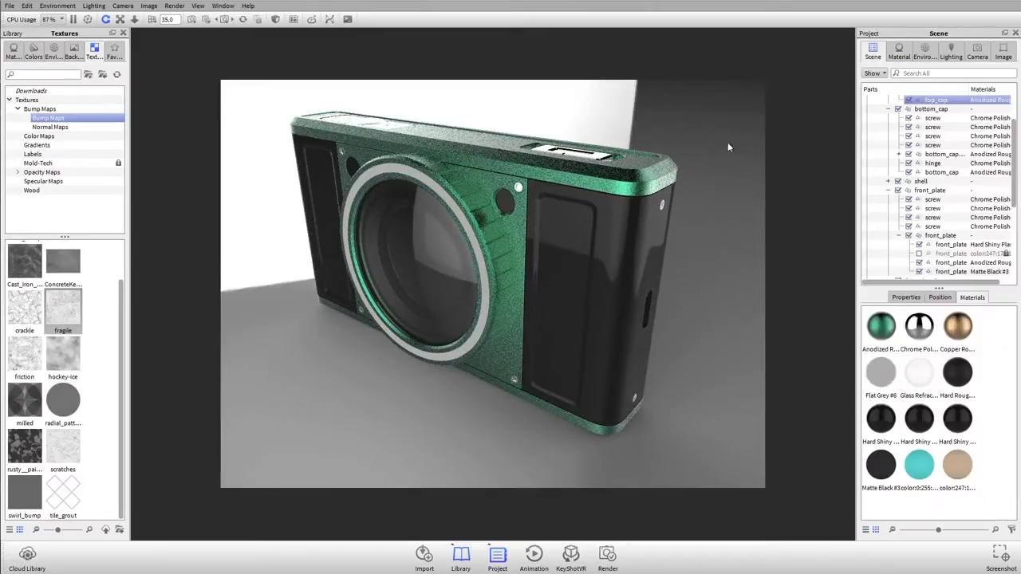
left_click(590, 233)
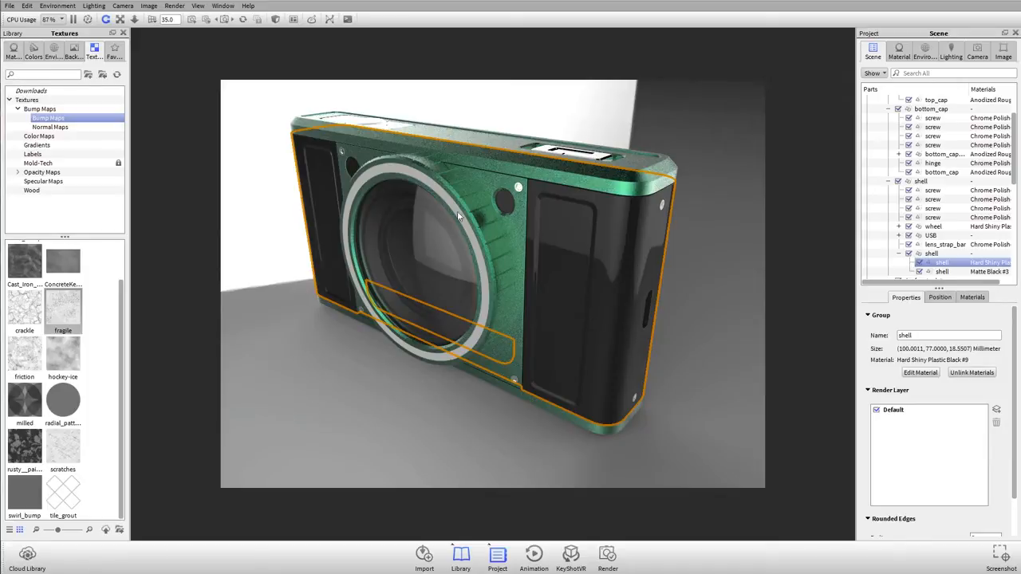
right_click(586, 235)
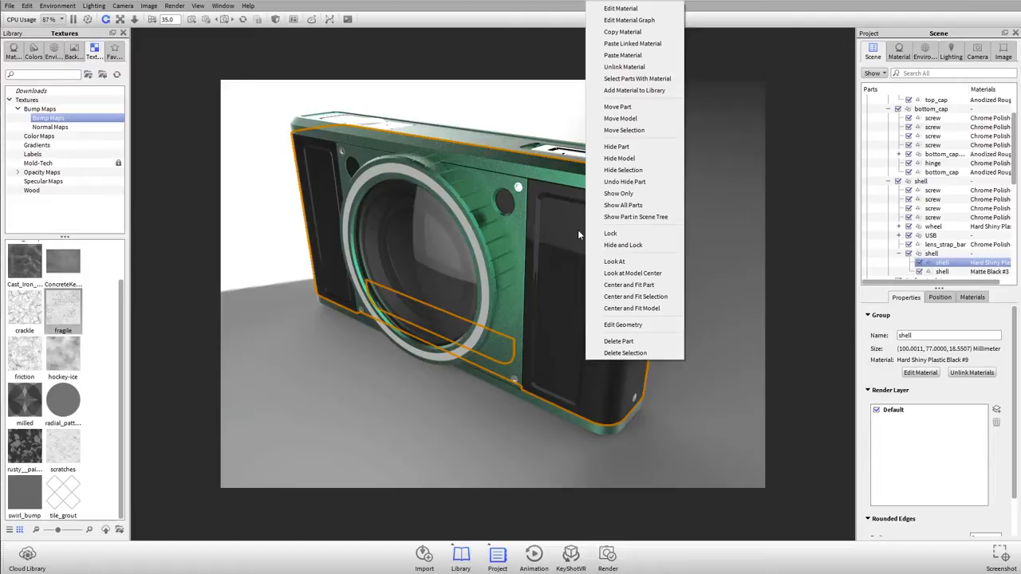
left_click(645, 193)
left_click_drag(496, 283, 553, 263)
scroll(553, 263, "down", 5)
left_click_drag(706, 270, 454, 278)
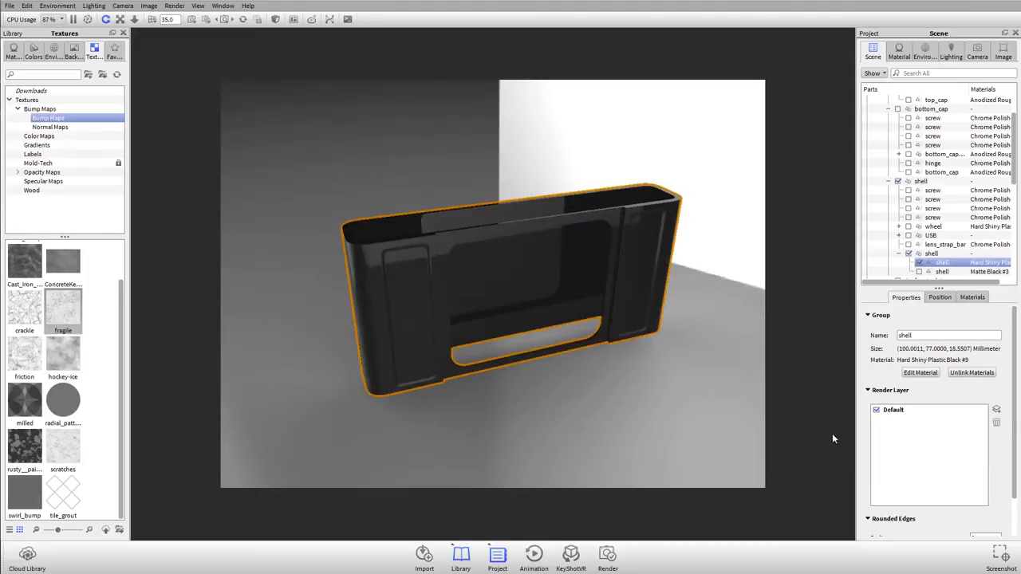
- Open the texture settings of the isolated shell's material and frame the shell at a three-quarter angle
left_click(696, 370)
left_click_drag(691, 363, 546, 263)
double_click(573, 224)
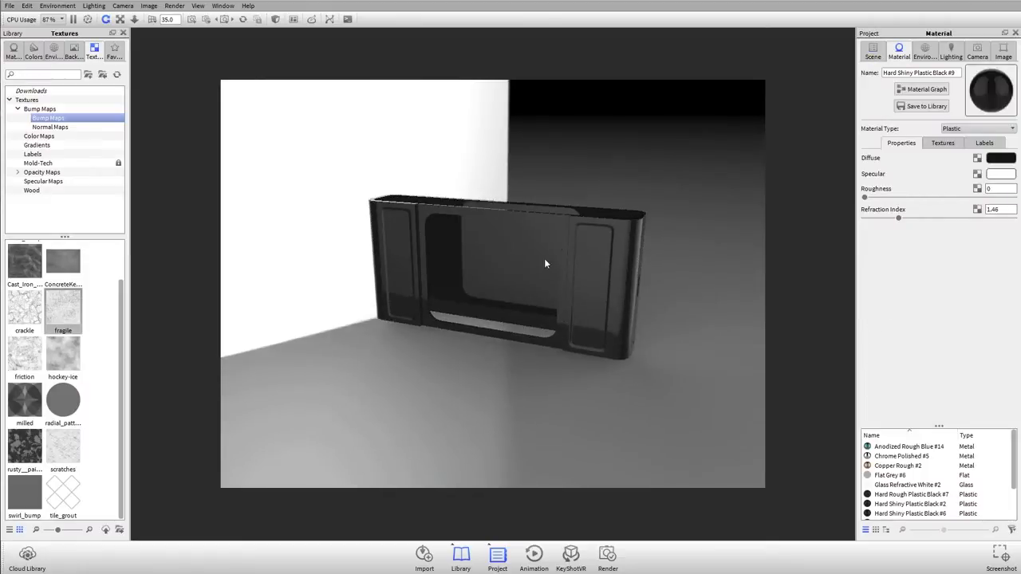
left_click(942, 144)
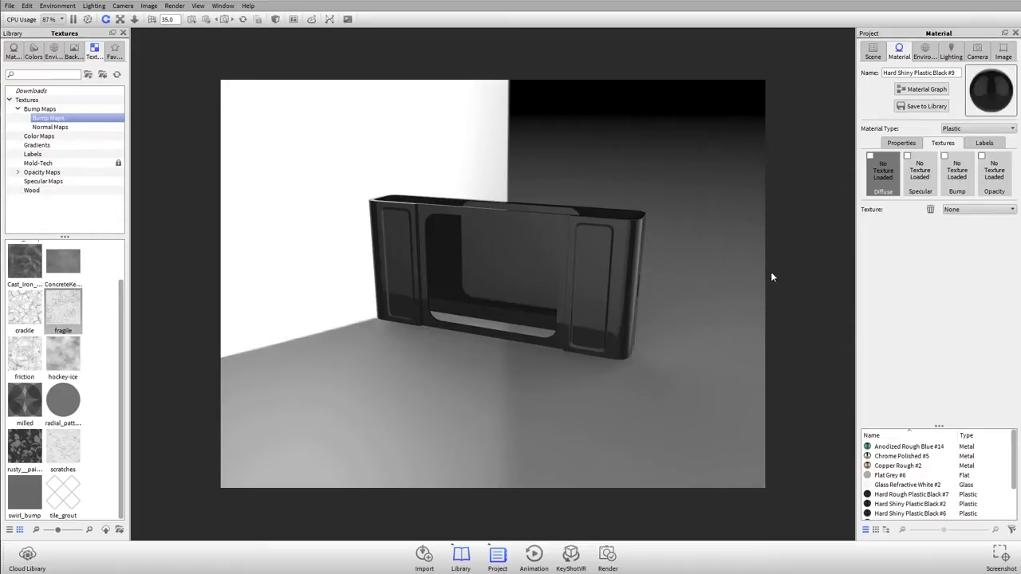
left_click_drag(592, 252, 531, 225)
scroll(531, 227, "up", 3)
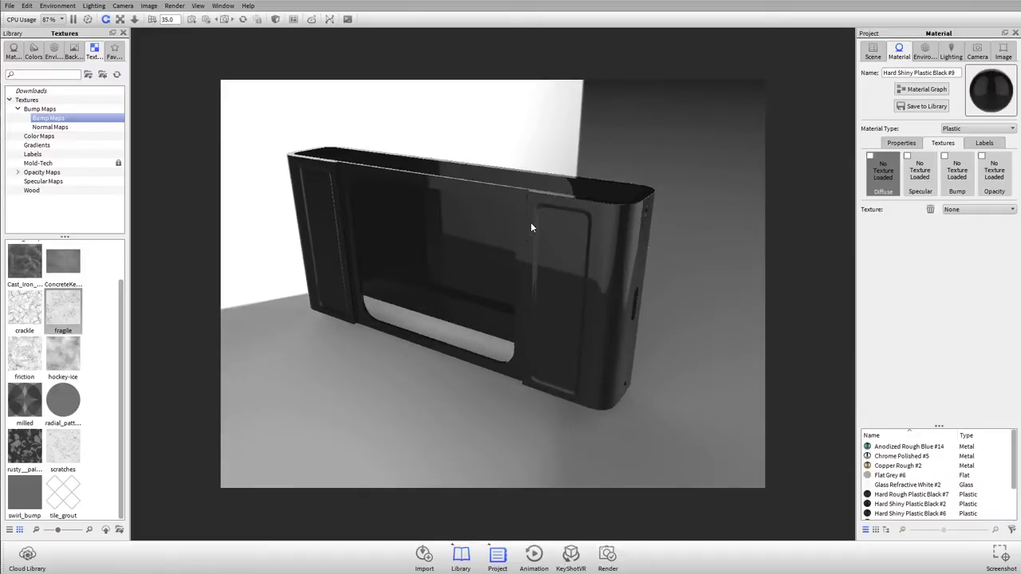
left_click_drag(568, 273, 633, 223)
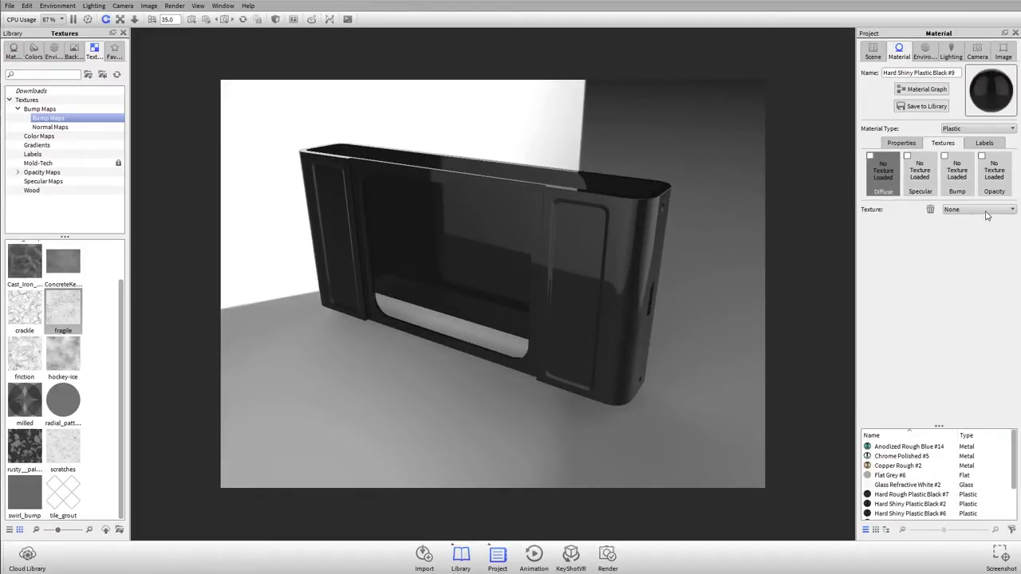
- Inspect the shell from several angles and look through its material's Specular, Bump, Opacity and Diffuse texture slots
left_click_drag(650, 208, 556, 343)
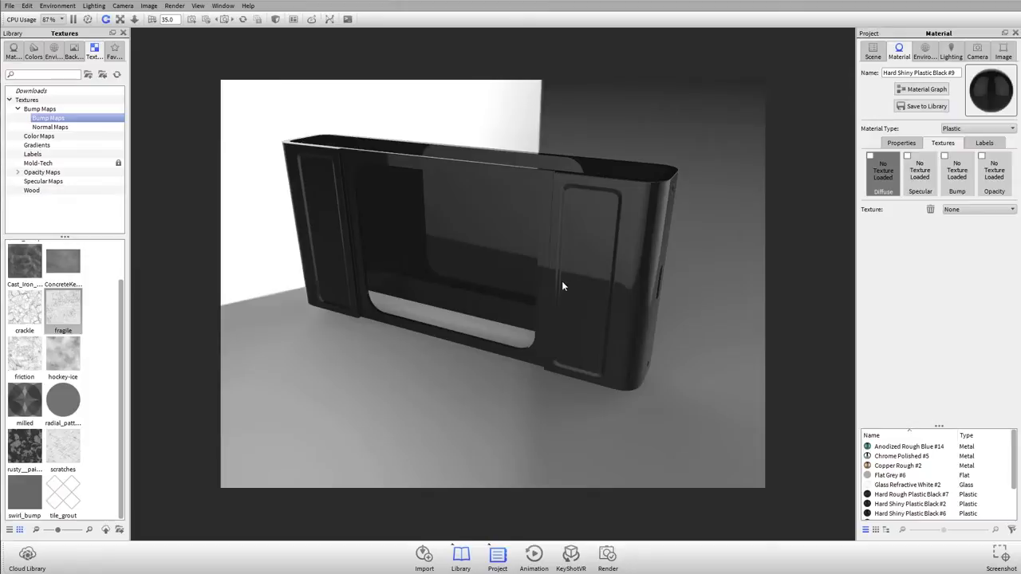
left_click_drag(625, 245, 608, 263)
left_click_drag(604, 197, 597, 205)
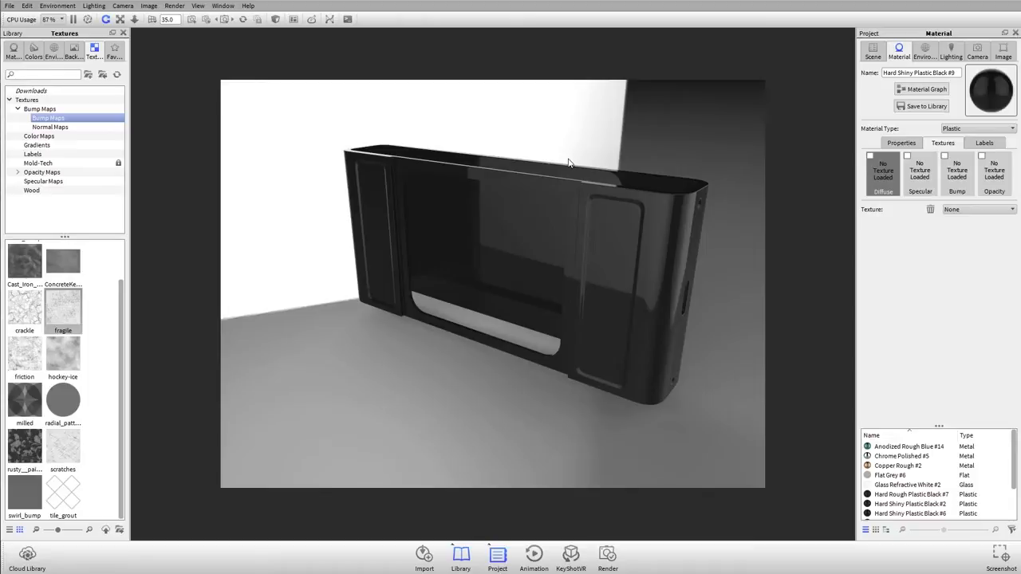
left_click_drag(619, 213, 573, 259)
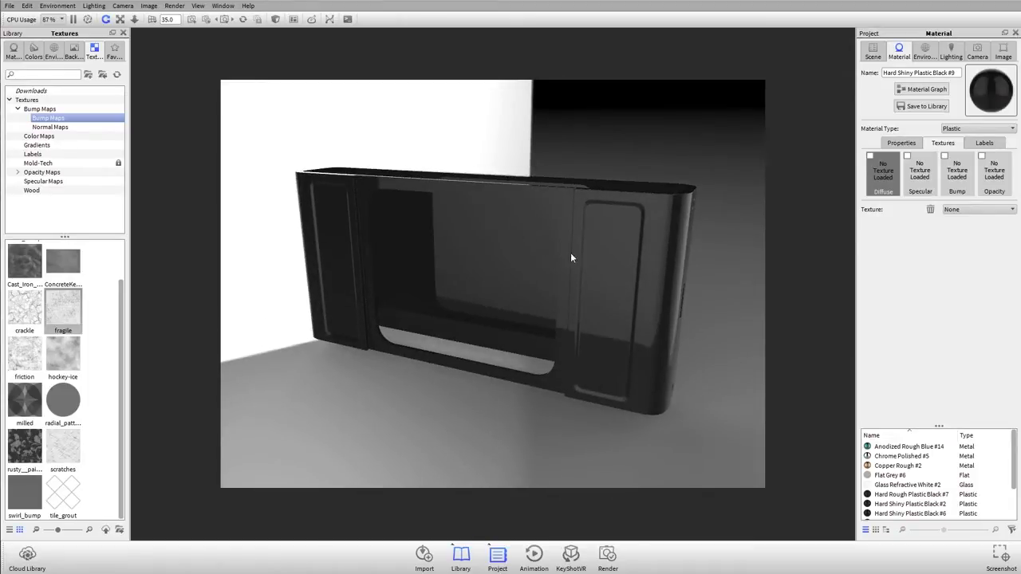
mouse_move(587, 290)
left_mouse_down()
mouse_move(597, 324)
mouse_move(609, 291)
mouse_move(573, 287)
left_mouse_up()
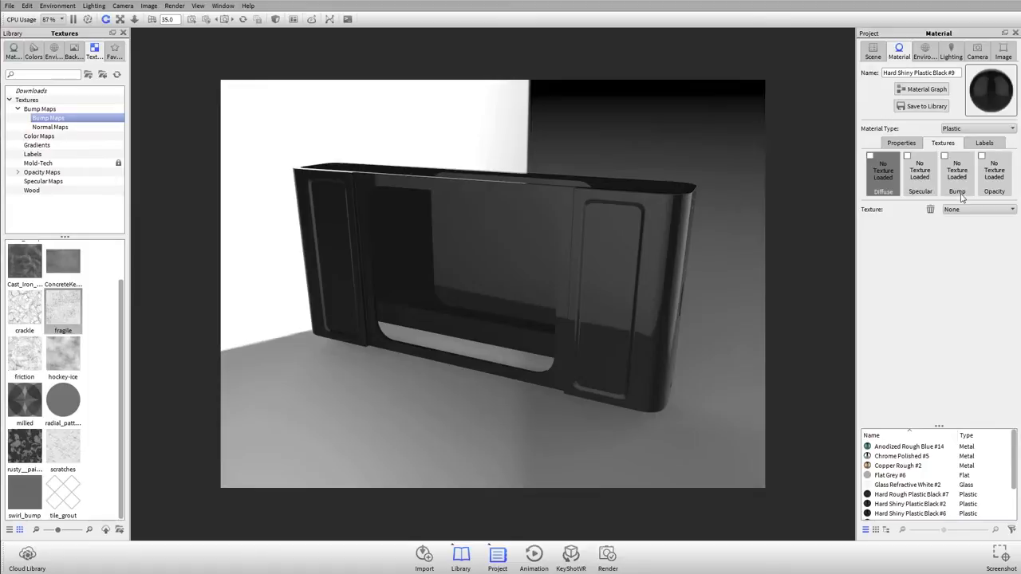
left_click(922, 183)
left_click(957, 175)
left_click(994, 176)
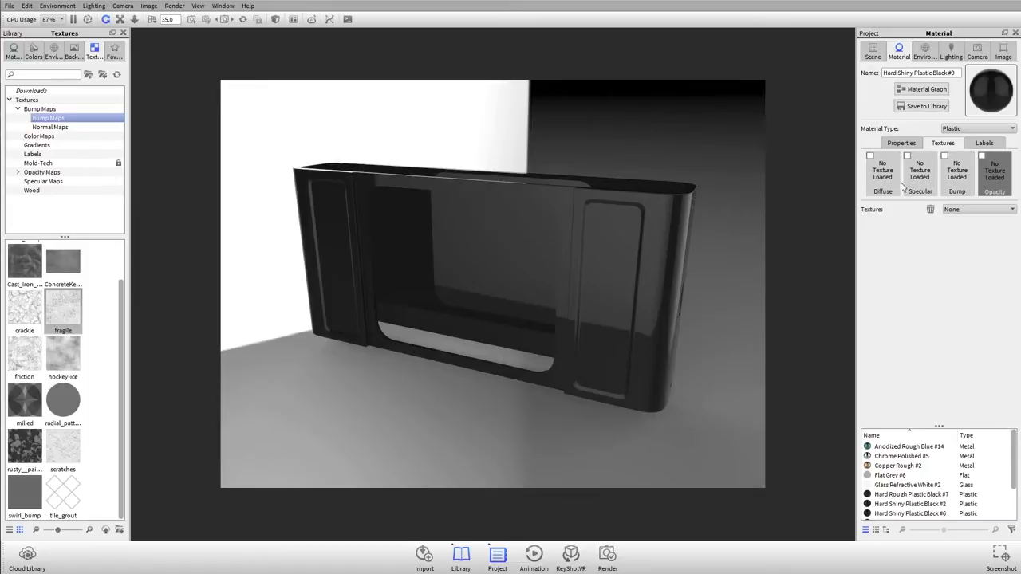
left_click(887, 179)
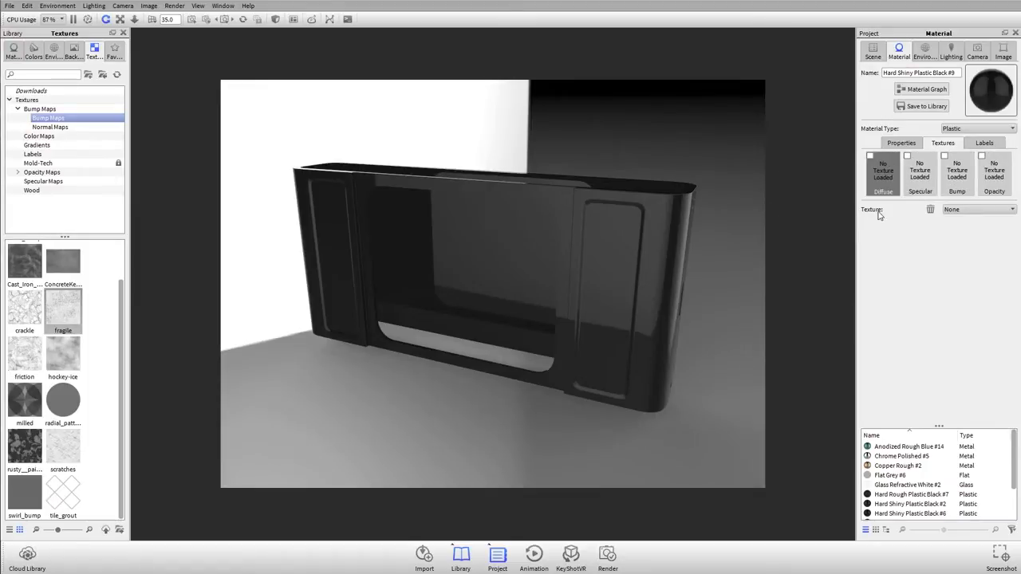
- Apply a Color Gradient texture to the Diffuse slot of the shell's material and view it on the part
left_click(972, 212)
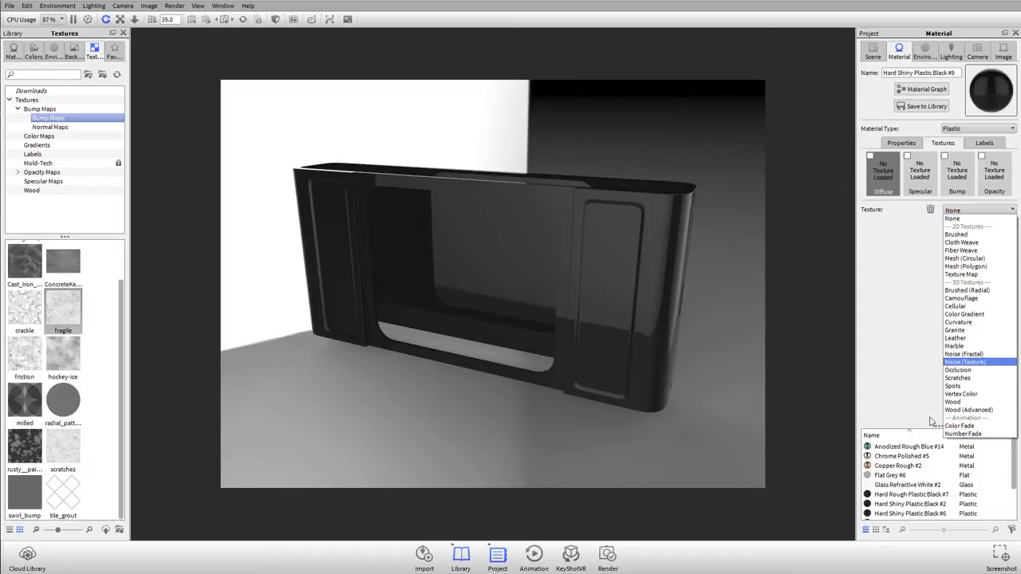
left_click(964, 314)
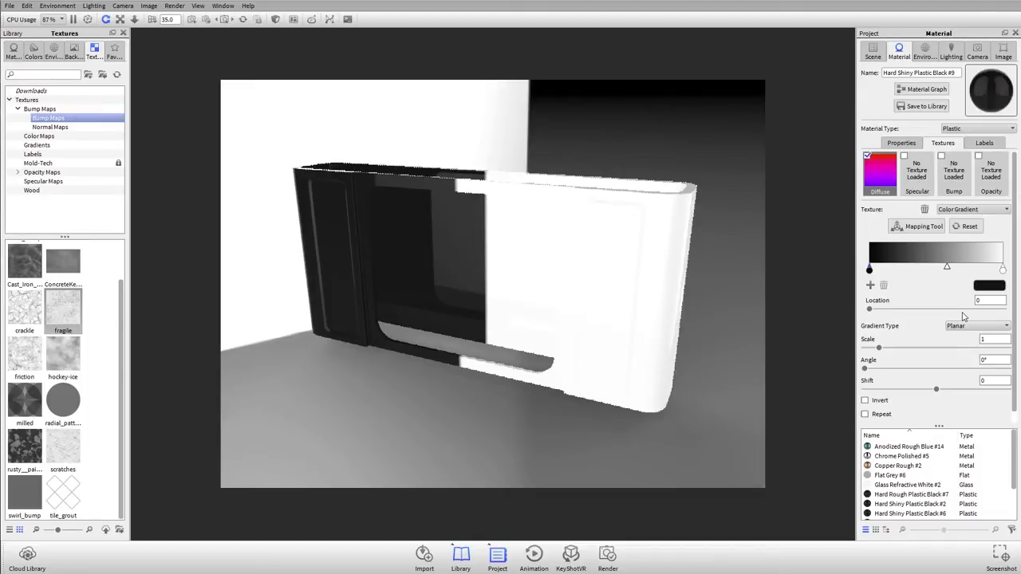
left_click_drag(562, 299, 550, 267)
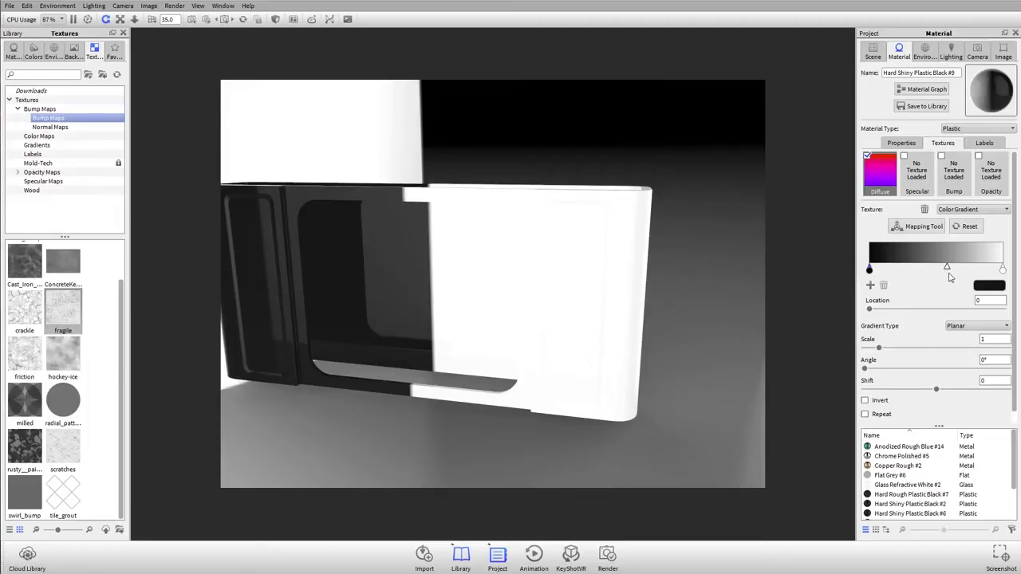
scroll(594, 214, "down", 3)
left_click_drag(630, 217, 584, 246)
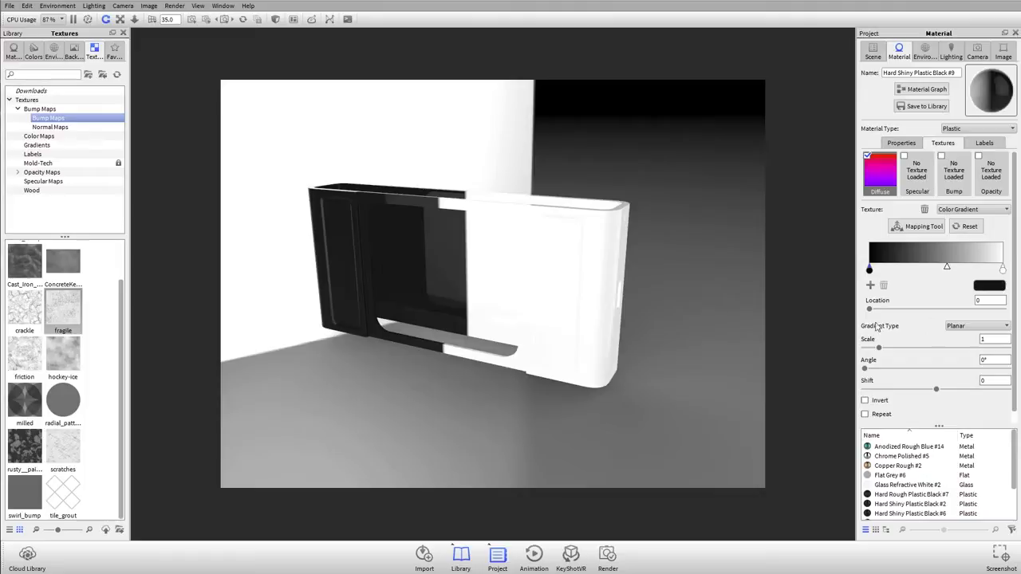
left_click_drag(621, 267, 522, 289)
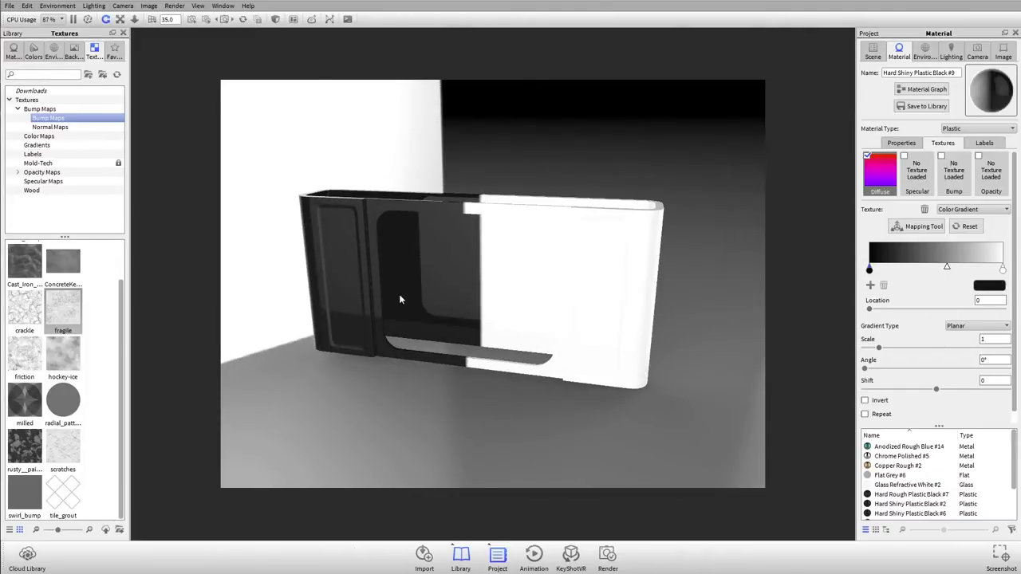
left_click_drag(338, 281, 439, 306)
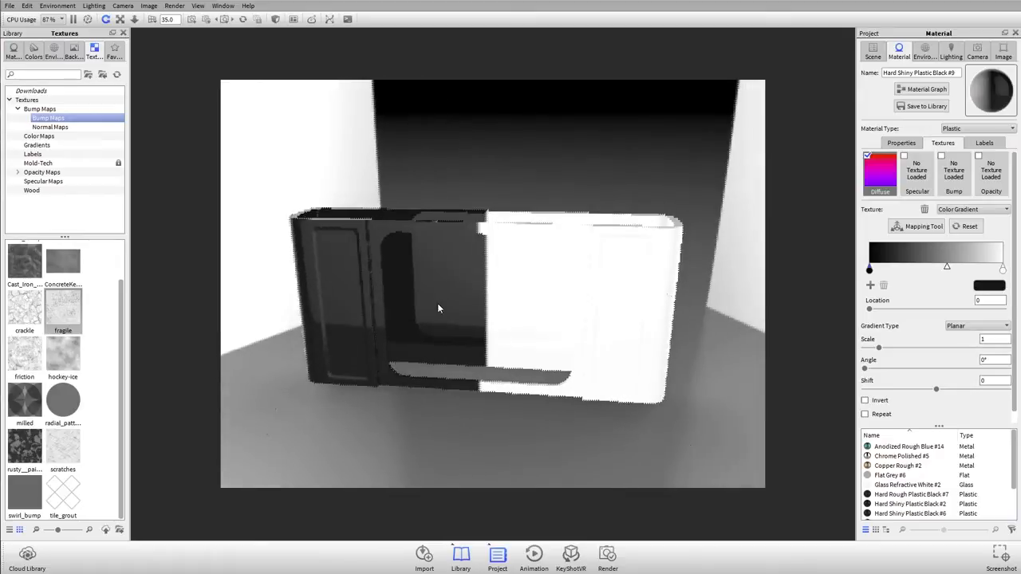
- Add a bright red stop (hue 359°) at location 0.5 and shift the black-to-red transition closer to black
left_click(868, 286)
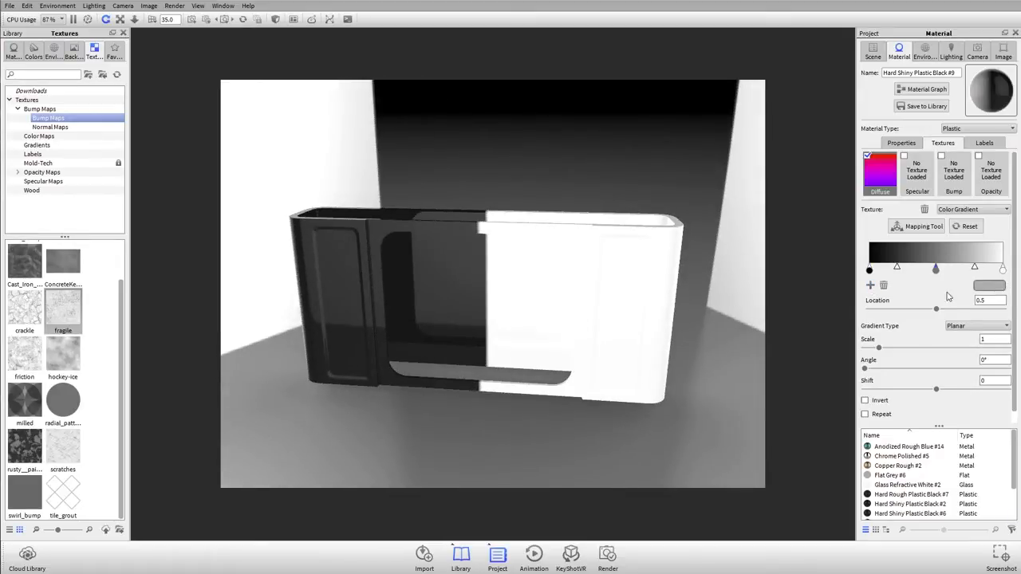
left_click(996, 287)
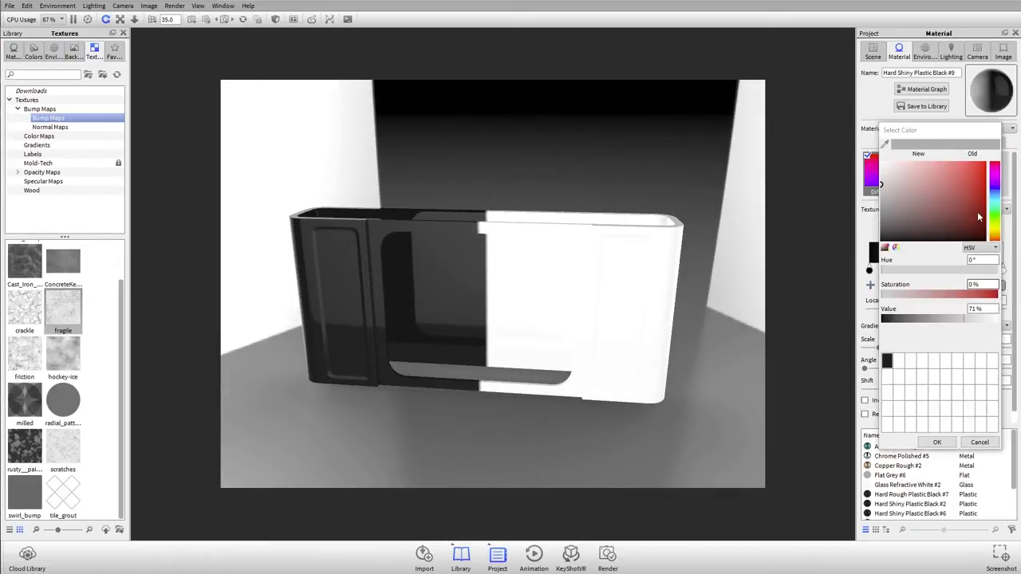
left_click(964, 182)
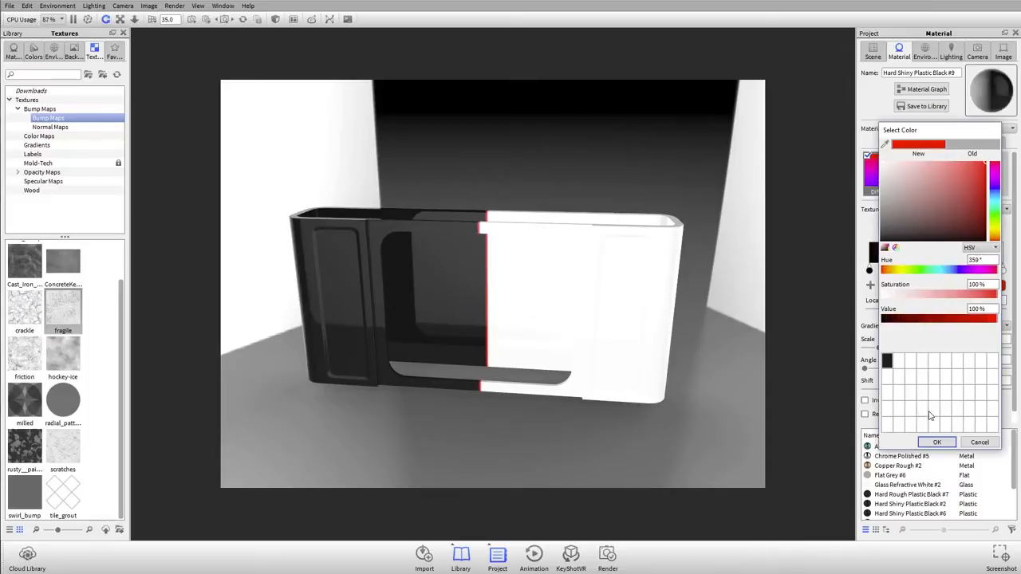
left_click(936, 442)
scroll(418, 167, "up", 2)
left_click_drag(418, 166, 570, 258)
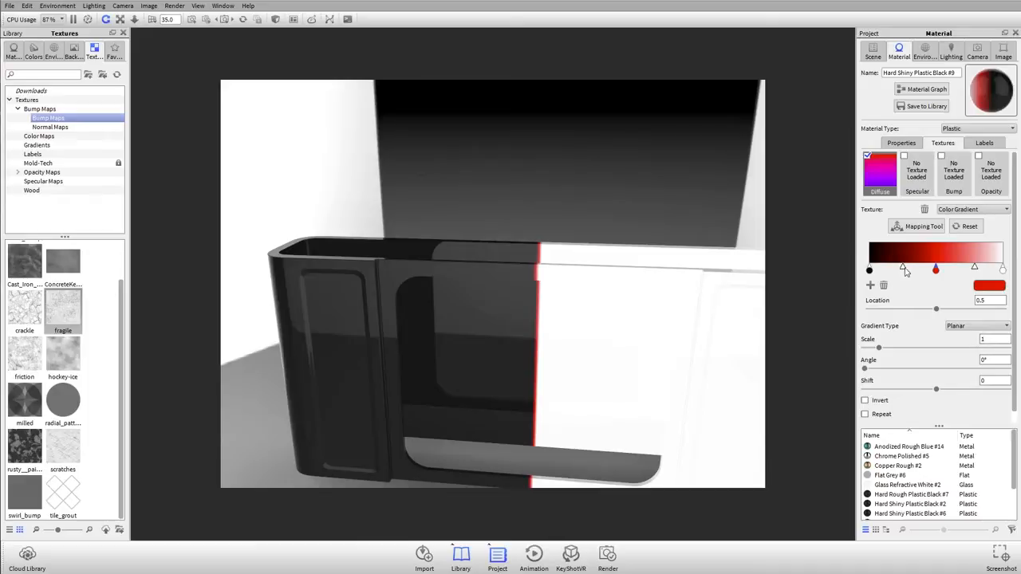
left_click_drag(897, 268, 890, 267)
left_click_drag(517, 275, 506, 237)
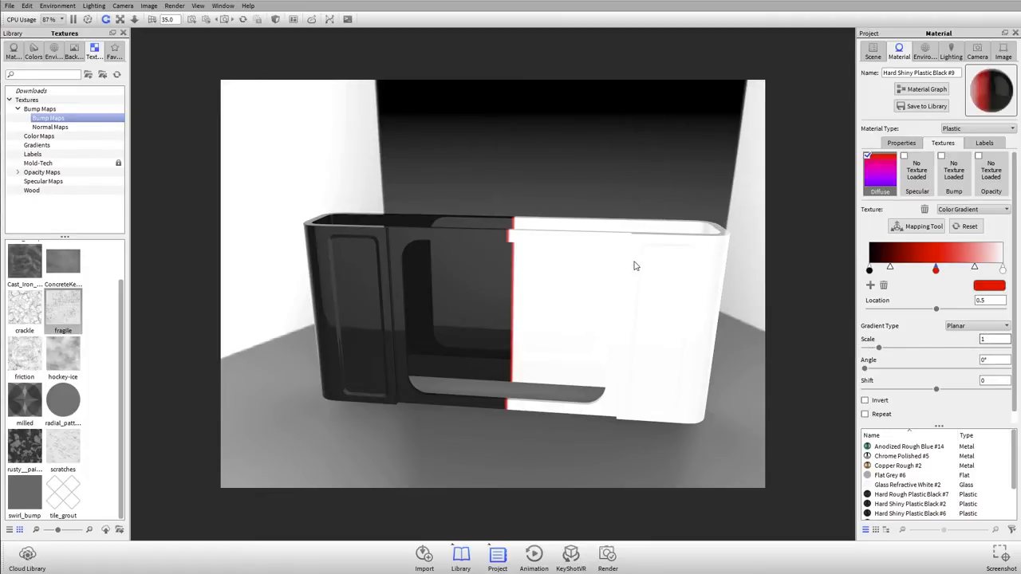
- Set the planar color gradient's scale to 30 and view the blended colors across the shell
left_click(965, 343)
type(".30")
key("Return")
left_click_drag(473, 281, 588, 293)
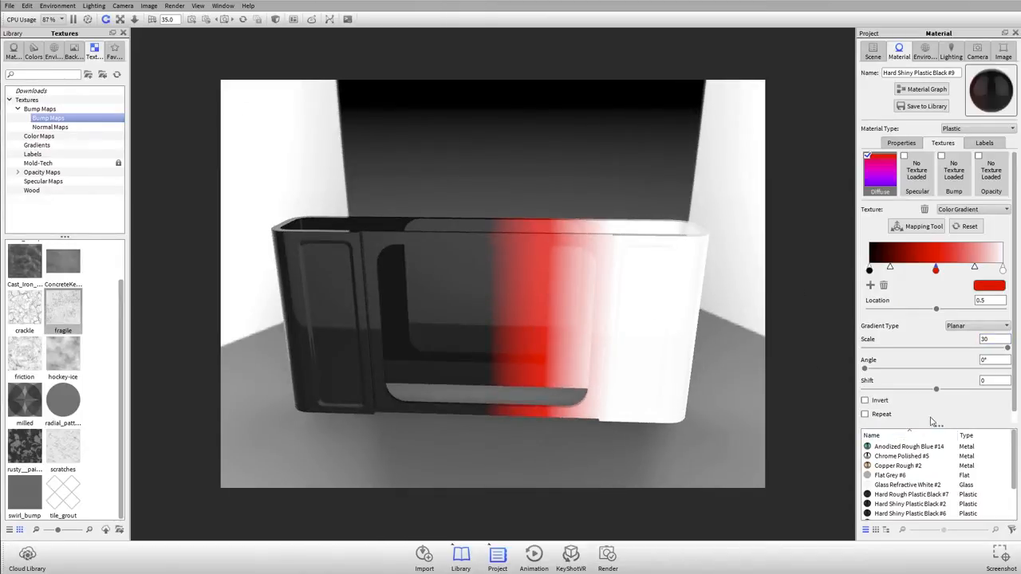
left_click_drag(943, 426, 943, 445)
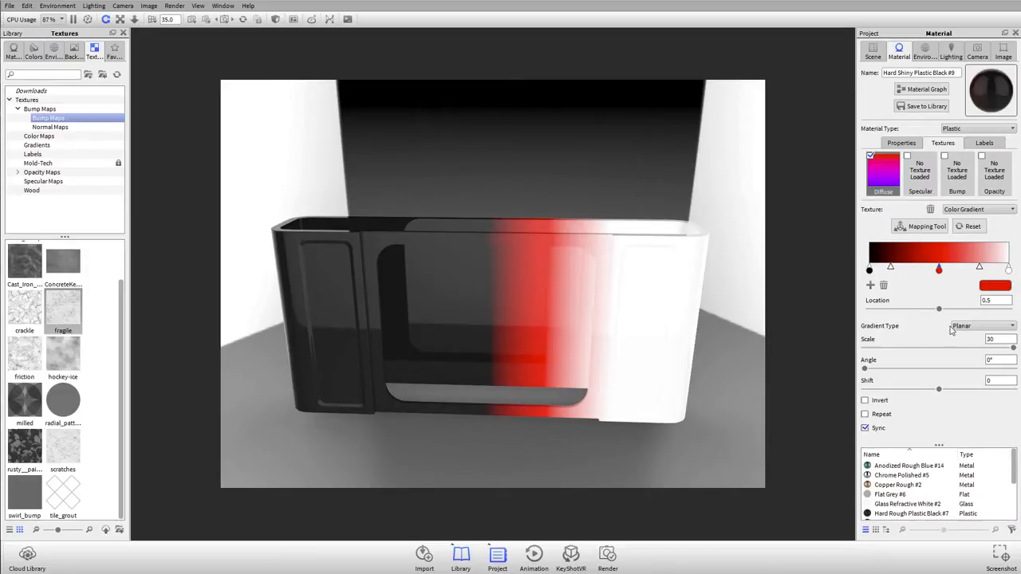
left_click_drag(537, 271, 587, 300)
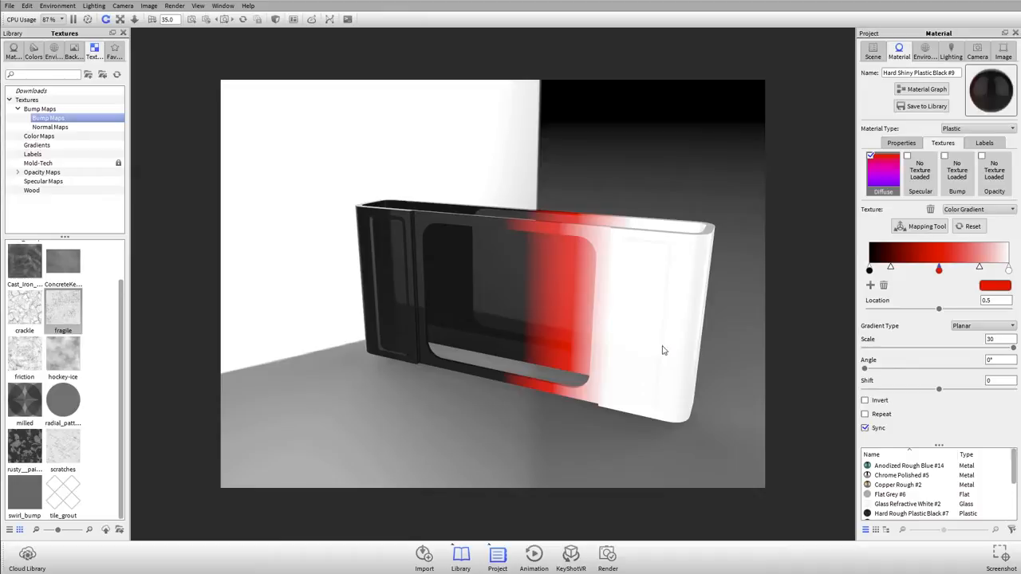
left_click_drag(594, 279, 638, 290)
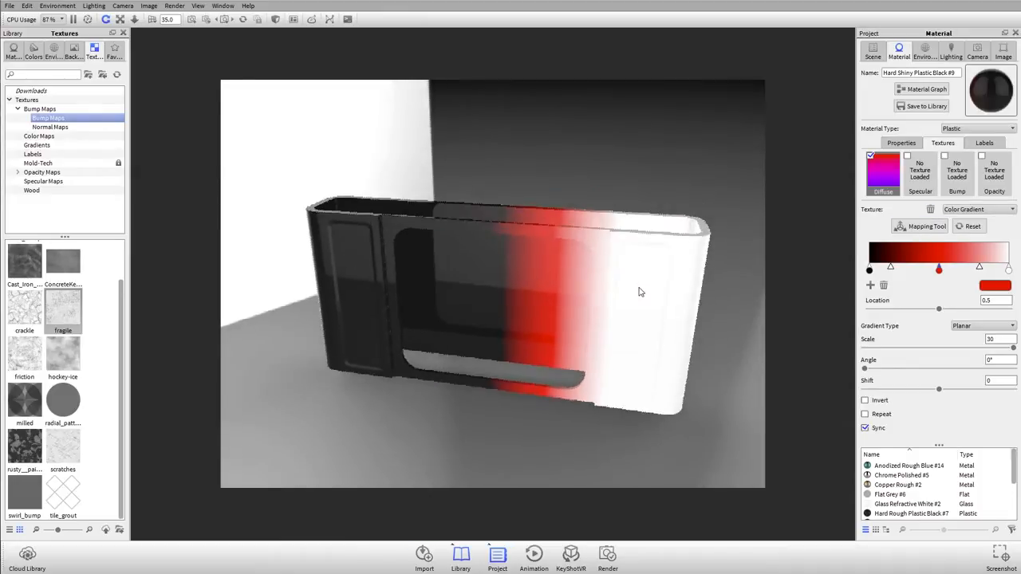
- Try to rotate the color gradient across the shell with the Mapping Tool and discard the change
left_click(915, 228)
left_click_drag(714, 197, 656, 201)
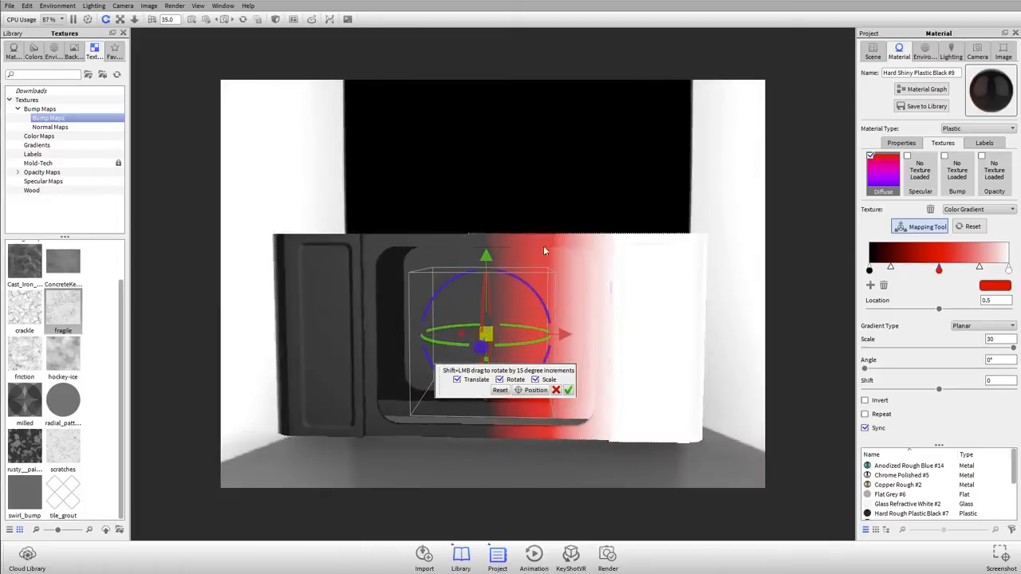
left_click_drag(515, 287, 319, 174)
left_click_drag(667, 177, 561, 229)
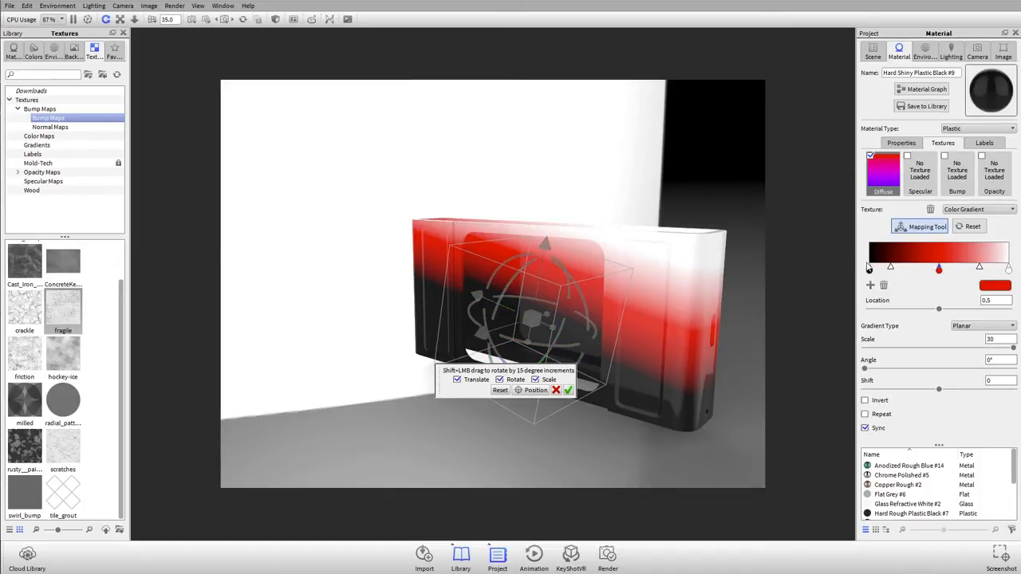
left_click(557, 390)
left_click_drag(665, 376, 644, 424)
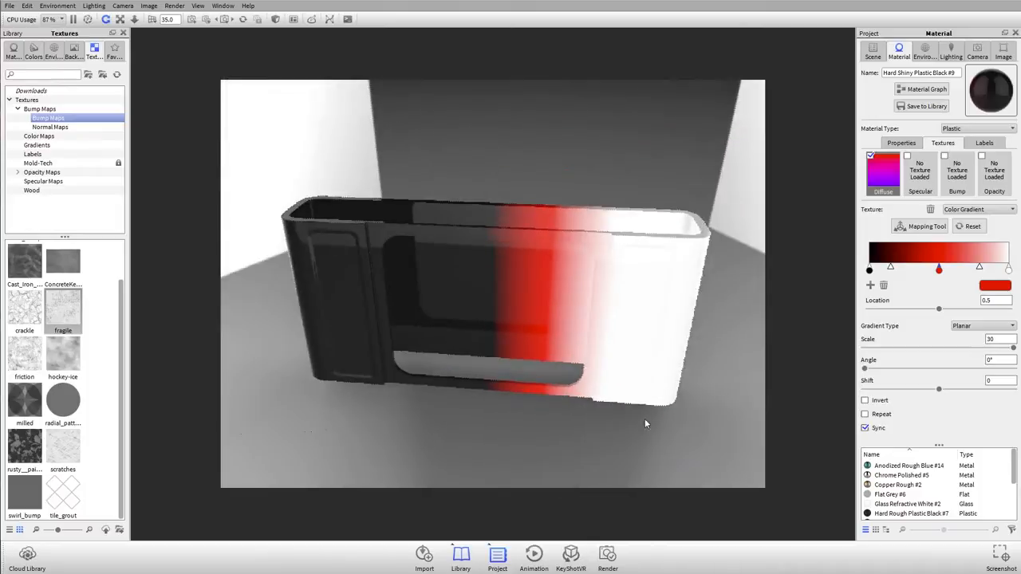
- Try the Spherical gradient type, switch to View Direction and examine the color shift from different angles
left_click(983, 327)
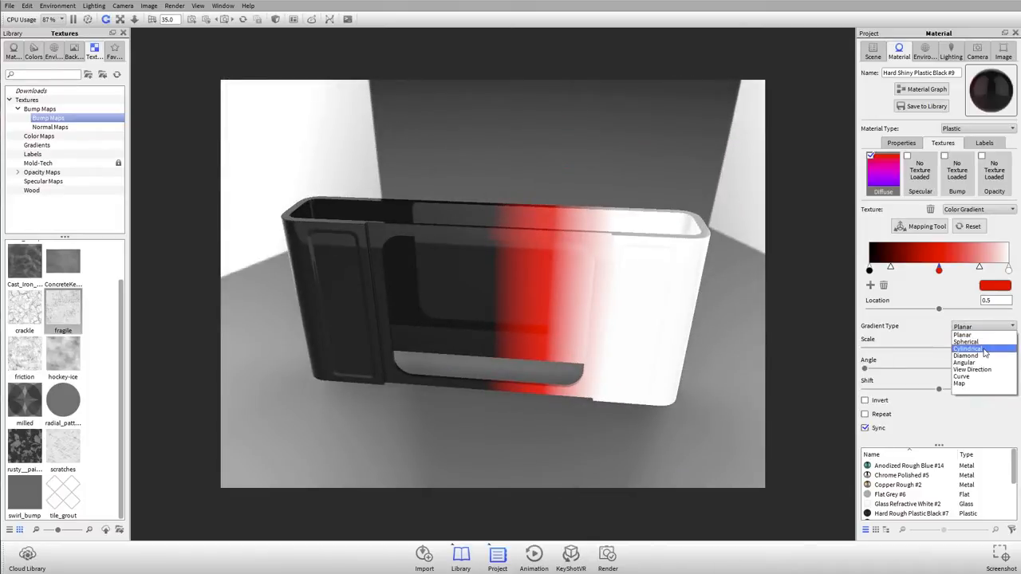
left_click(985, 343)
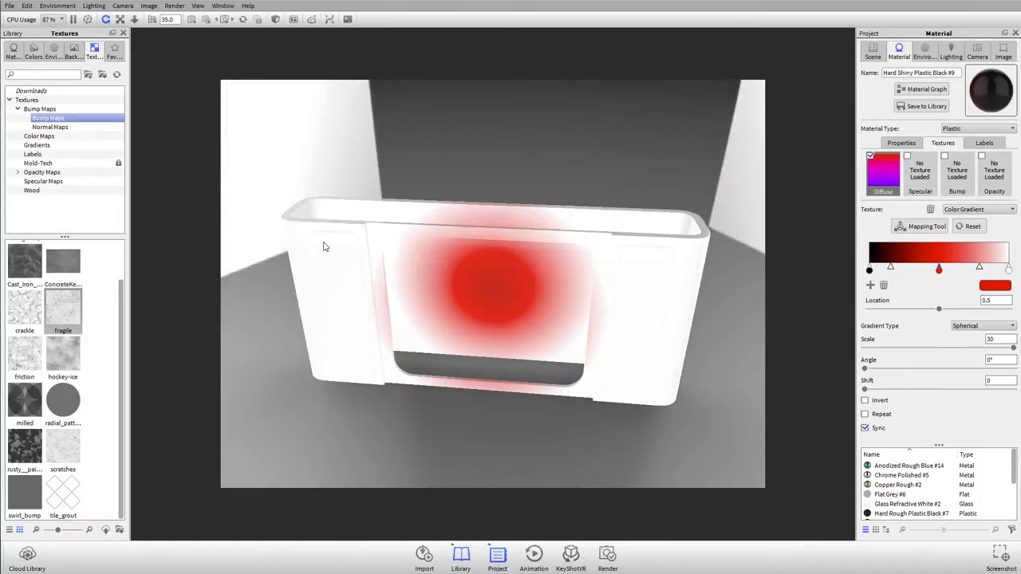
left_click(961, 327)
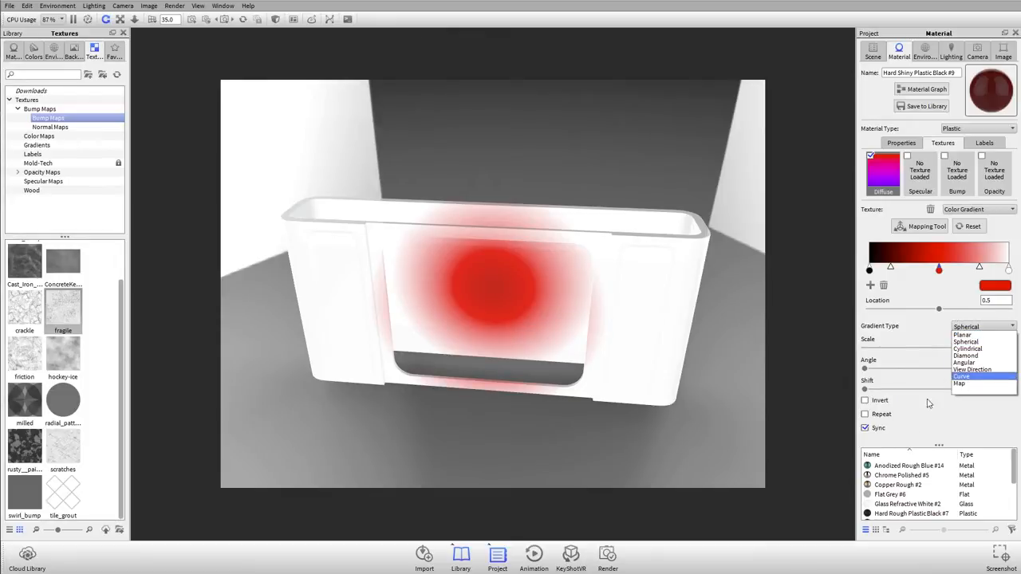
left_click(977, 371)
left_click_drag(647, 336, 627, 240)
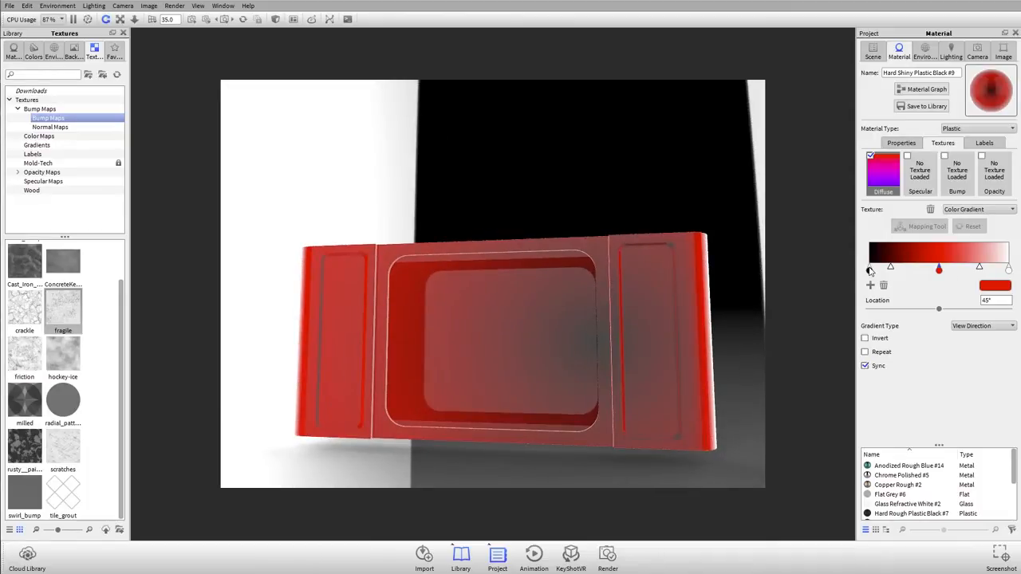
left_click_drag(661, 344, 474, 331)
left_click_drag(534, 248, 607, 259)
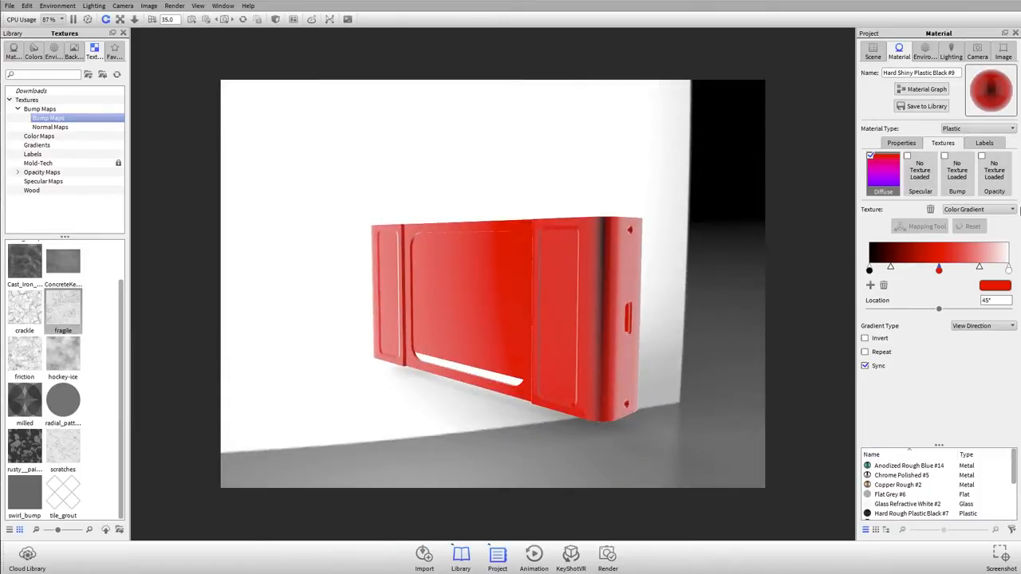
left_click_drag(709, 312, 742, 263)
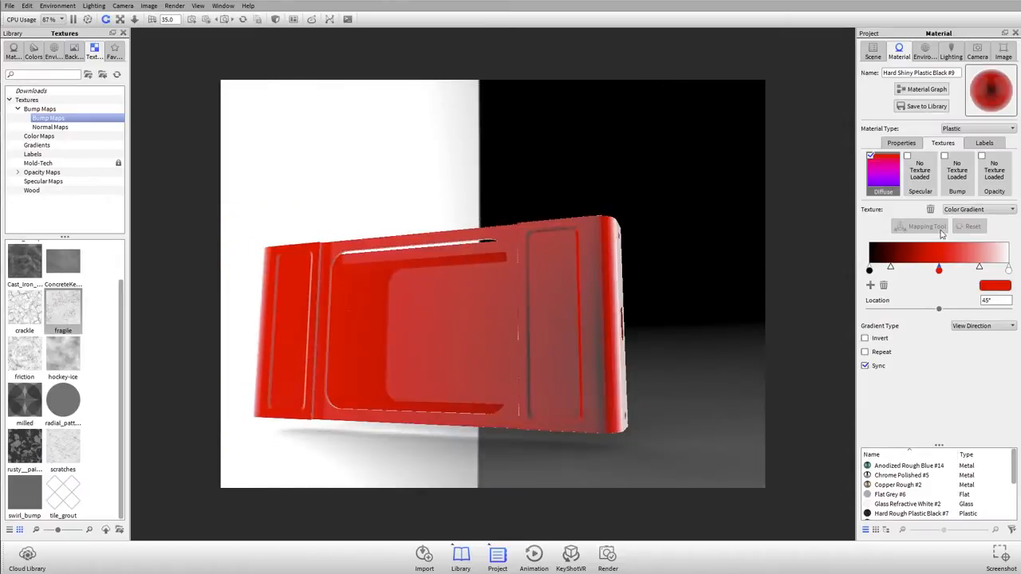
- Replace the color gradient in the Diffuse slot with a Camouflage texture and inspect the pattern around the shell's corner
left_click(931, 210)
left_click(985, 211)
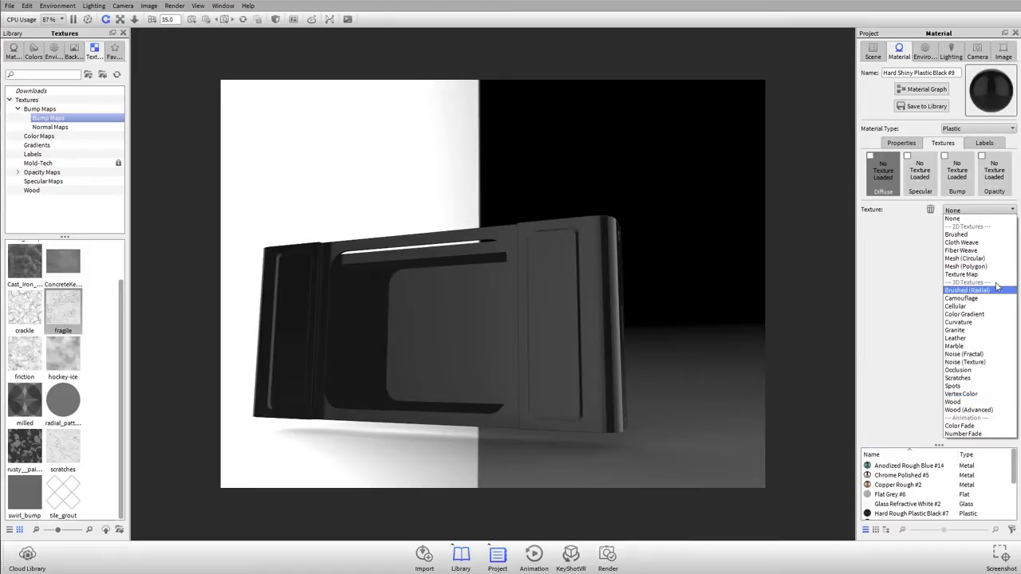
left_click(963, 299)
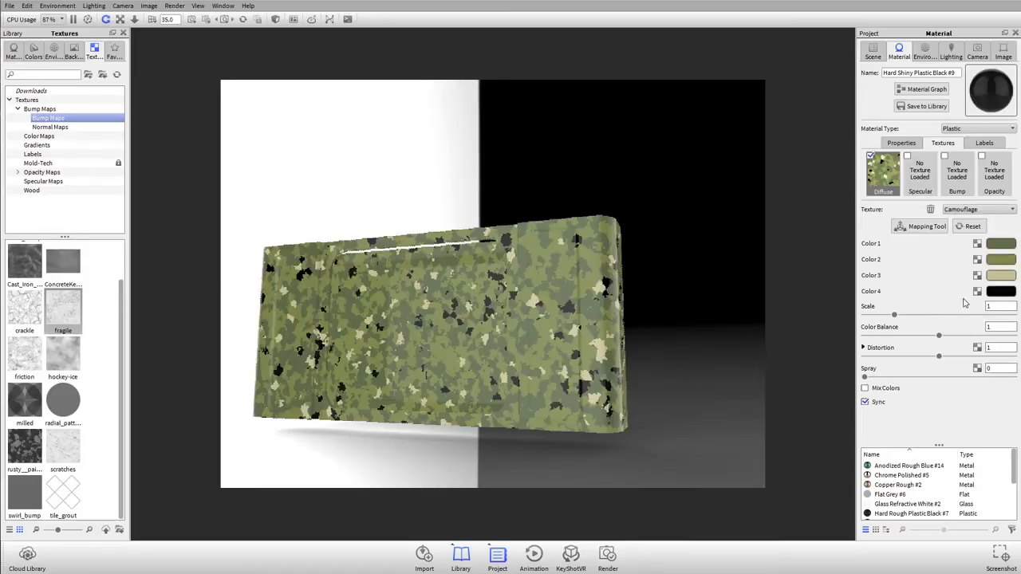
left_click_drag(574, 325, 453, 226)
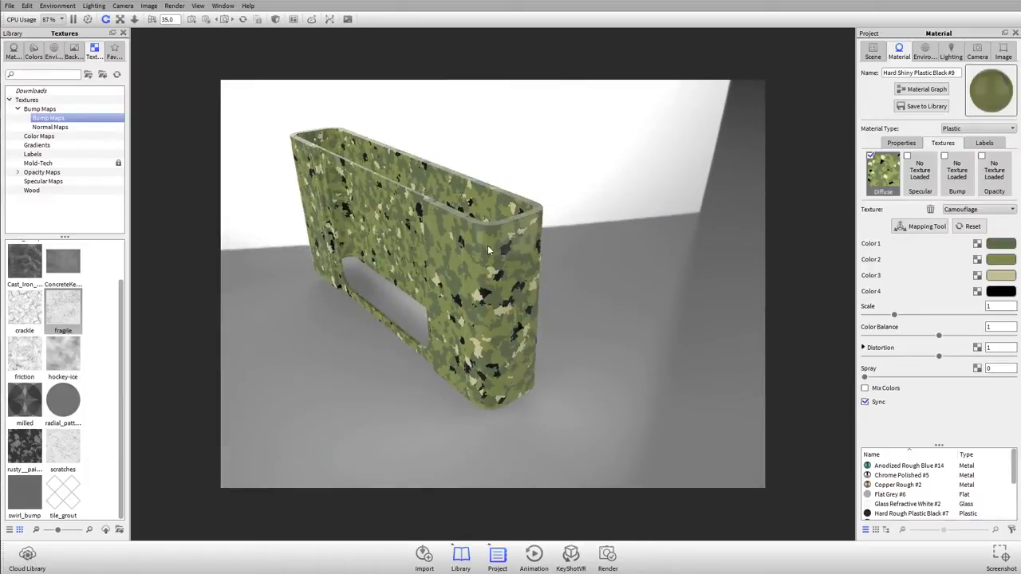
scroll(494, 338, "up", 5)
left_click_drag(495, 343, 516, 360)
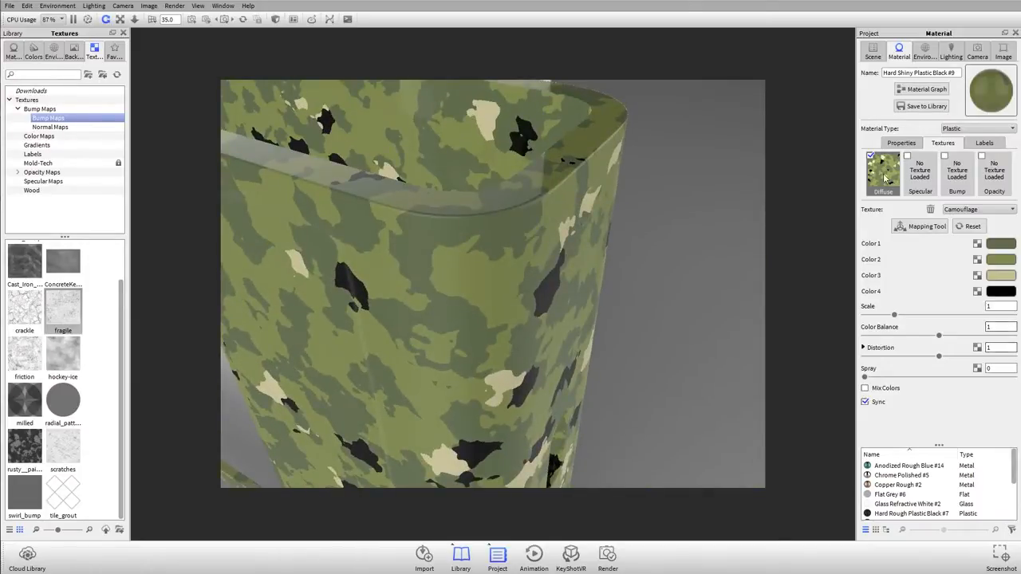
- Delete the camouflage texture from the Diffuse slot and open the material's Bump slot
left_click(930, 209)
left_click(950, 174)
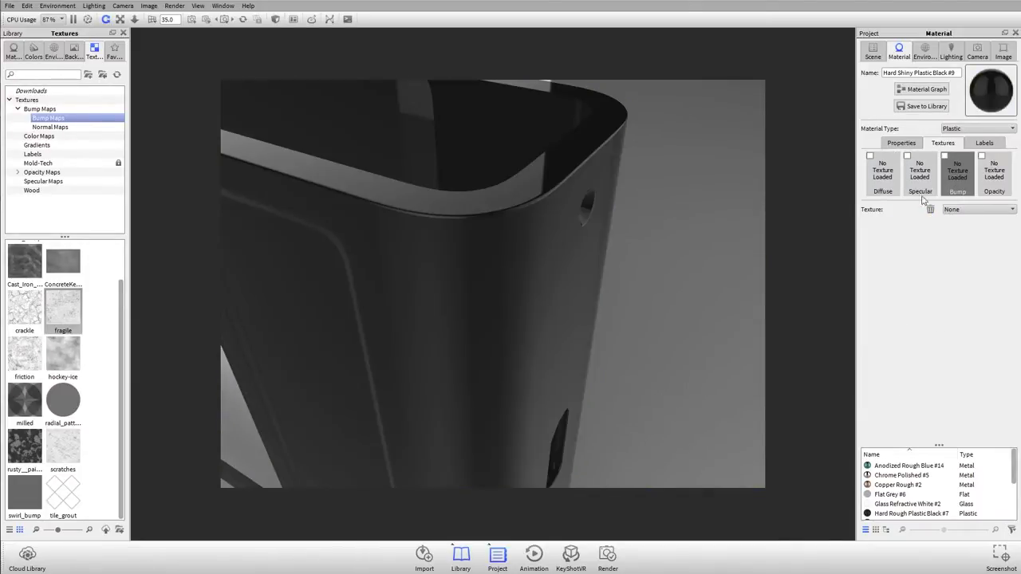
- Apply a Noise (Texture) to the shell material's Bump slot and inspect the bumps around the shell's rim and corner
left_click_drag(429, 218, 647, 263)
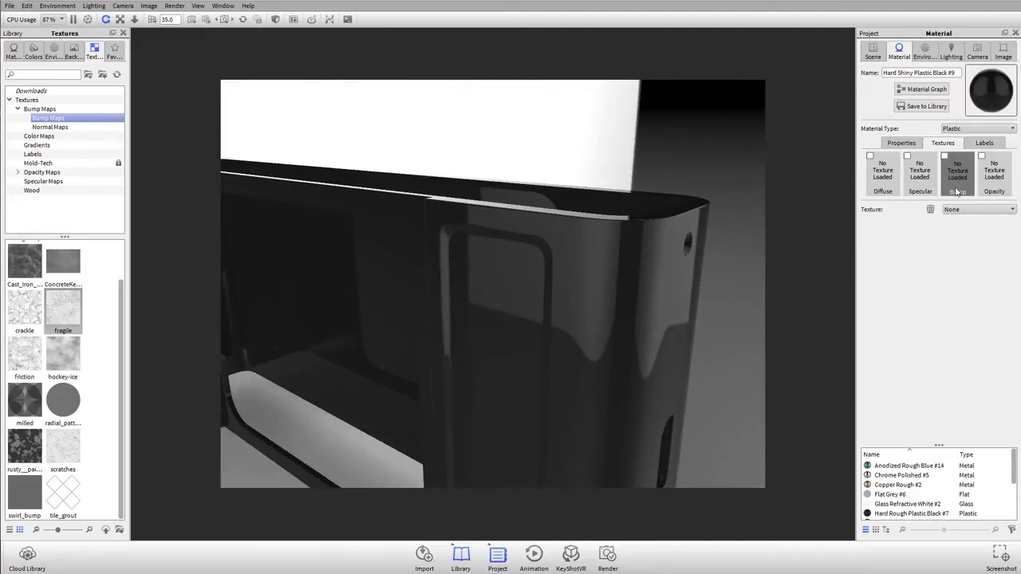
left_click(999, 213)
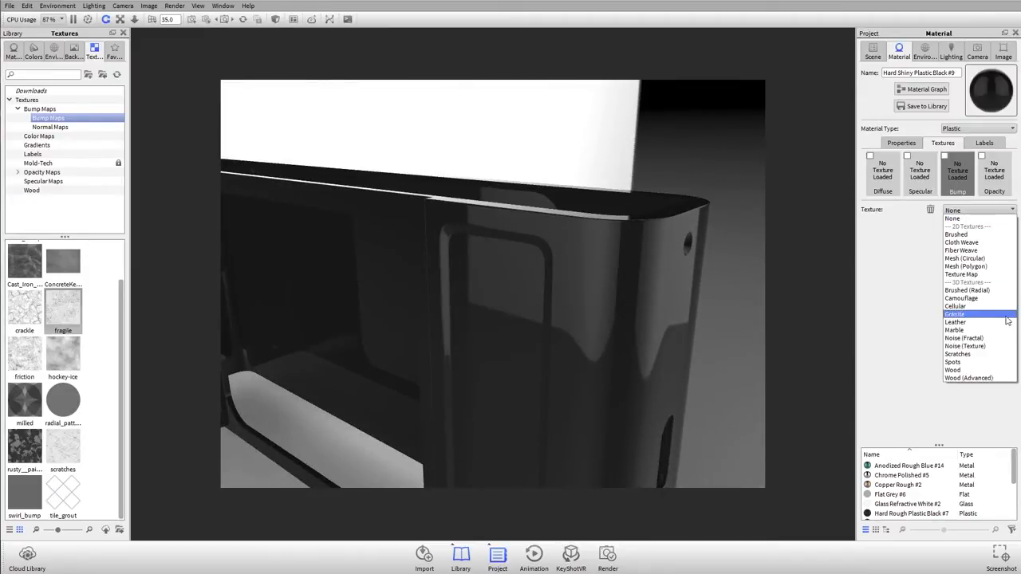
left_click(965, 345)
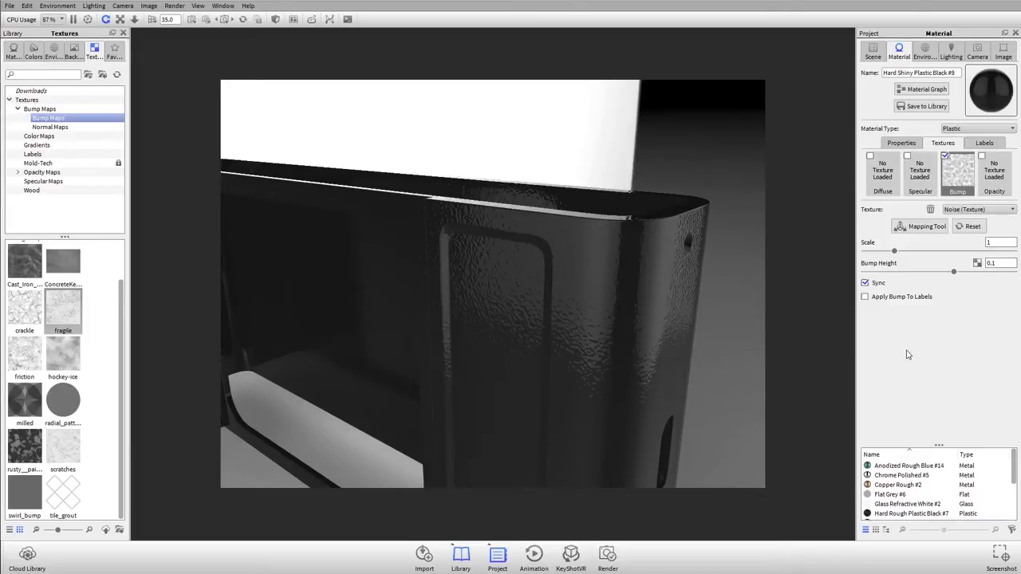
left_click_drag(594, 256, 609, 248)
left_click_drag(485, 214, 602, 280)
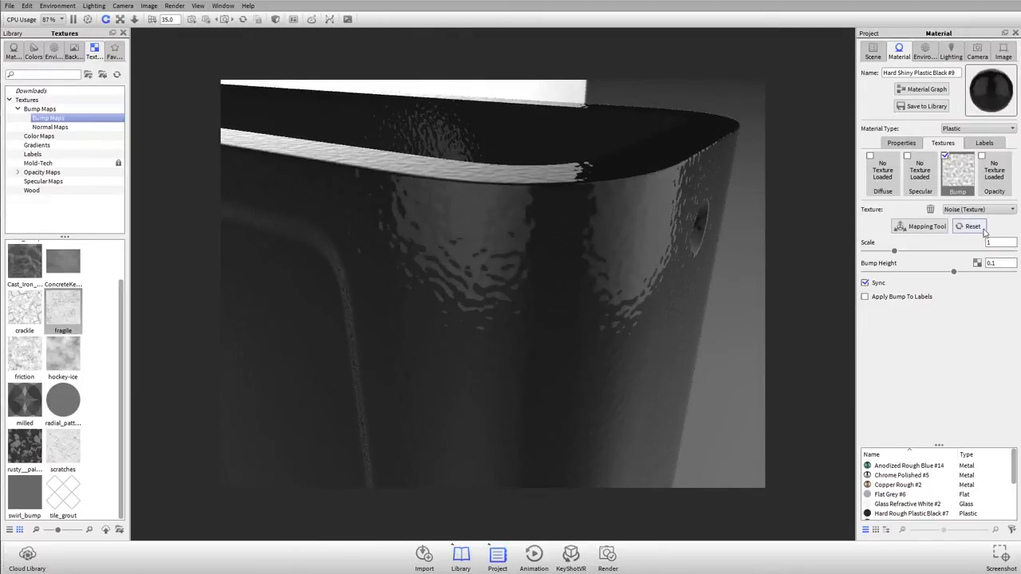
left_click_drag(748, 274, 554, 342)
left_click_drag(544, 288, 508, 265)
- Set the noise bump texture's scale to 0.3 and its bump height to 0.2
left_click_drag(894, 251, 876, 251)
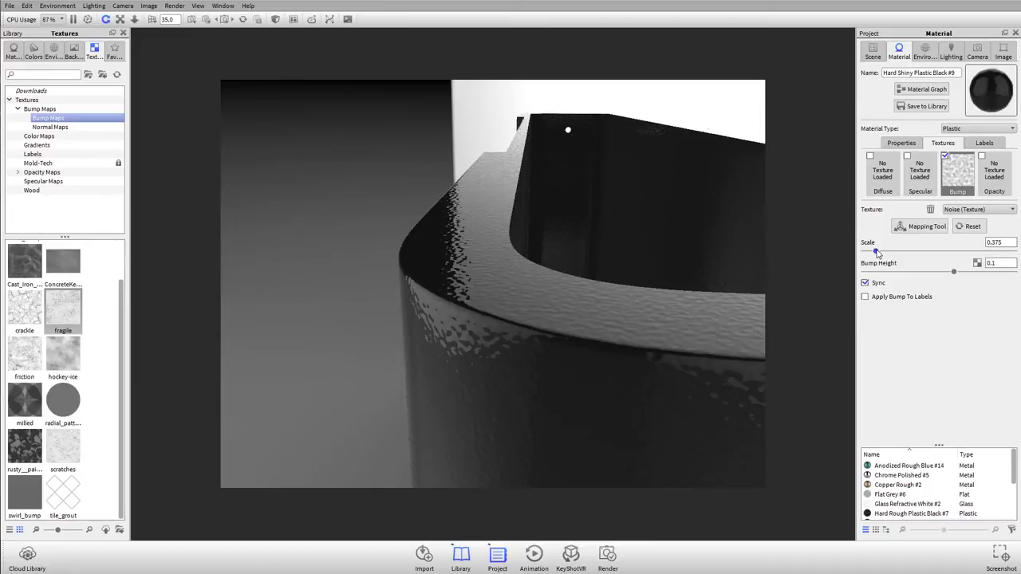
key("Tab")
type("0.2")
key("Return")
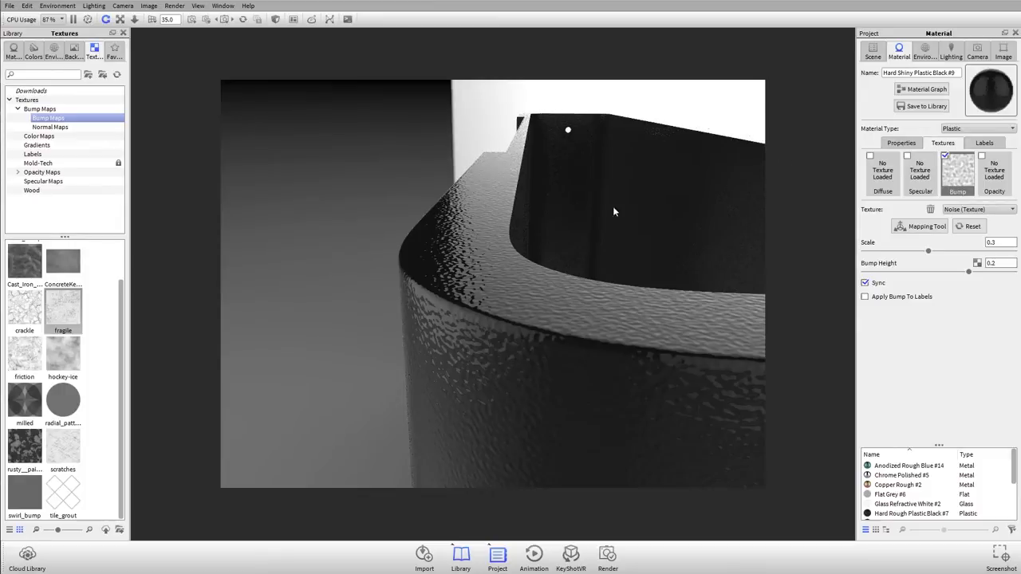
- Show all parts of the camera again and inspect the noise bump on the black grip beside the green body
left_click_drag(479, 242, 723, 72)
right_click(710, 178)
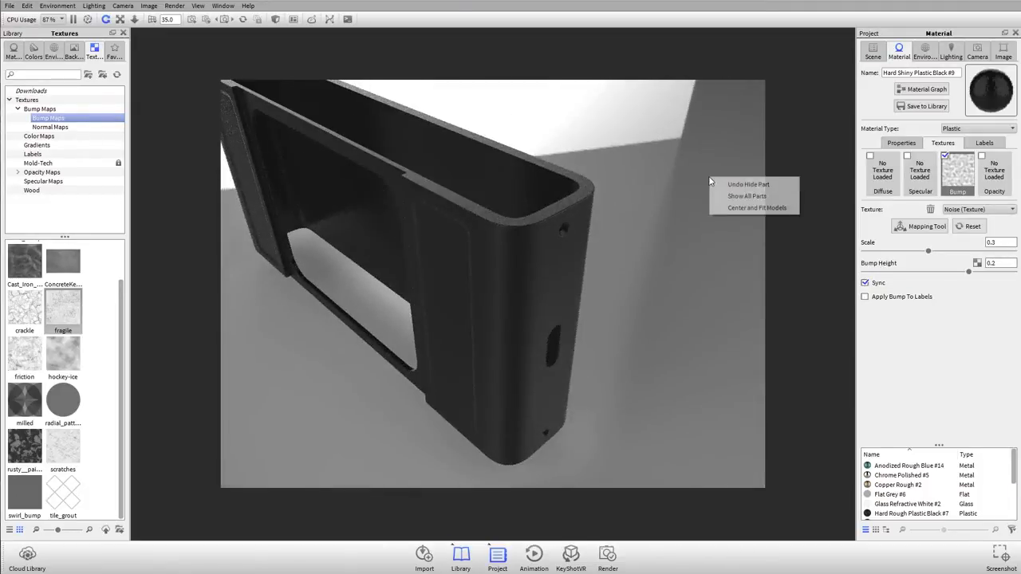
left_click(746, 197)
left_click_drag(544, 265, 490, 284)
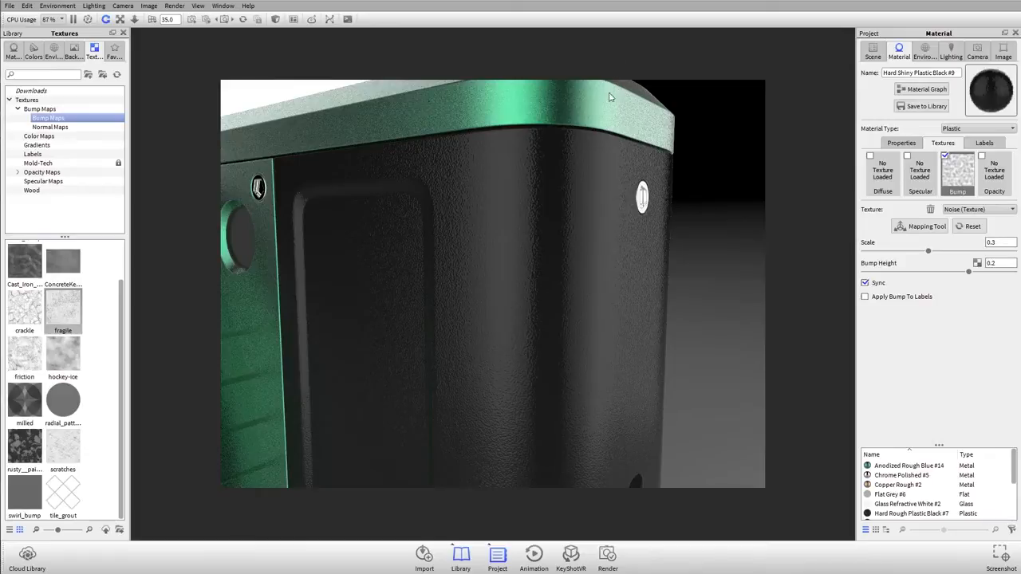
left_click_drag(614, 138, 597, 172)
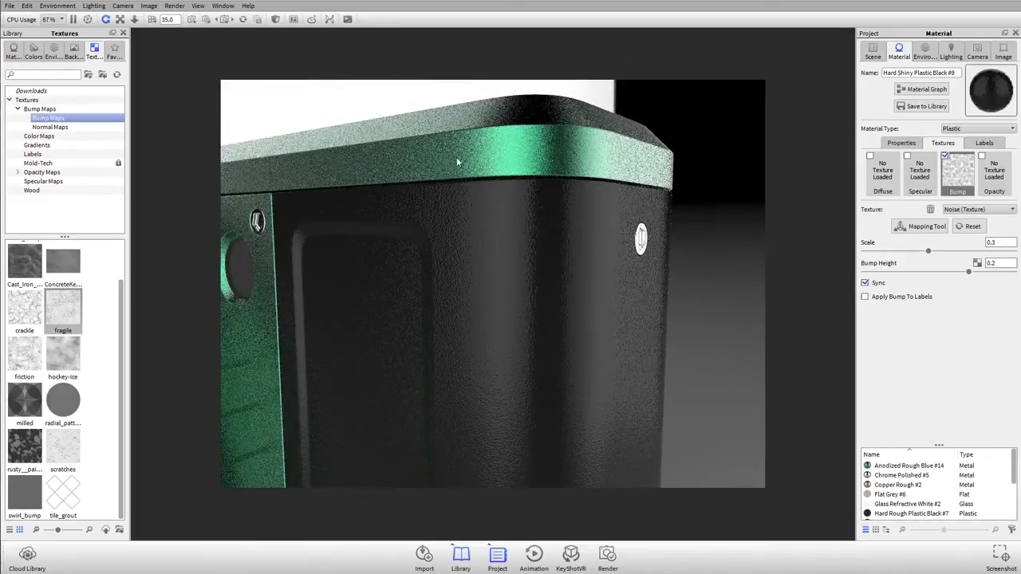
left_click_drag(605, 220, 447, 254)
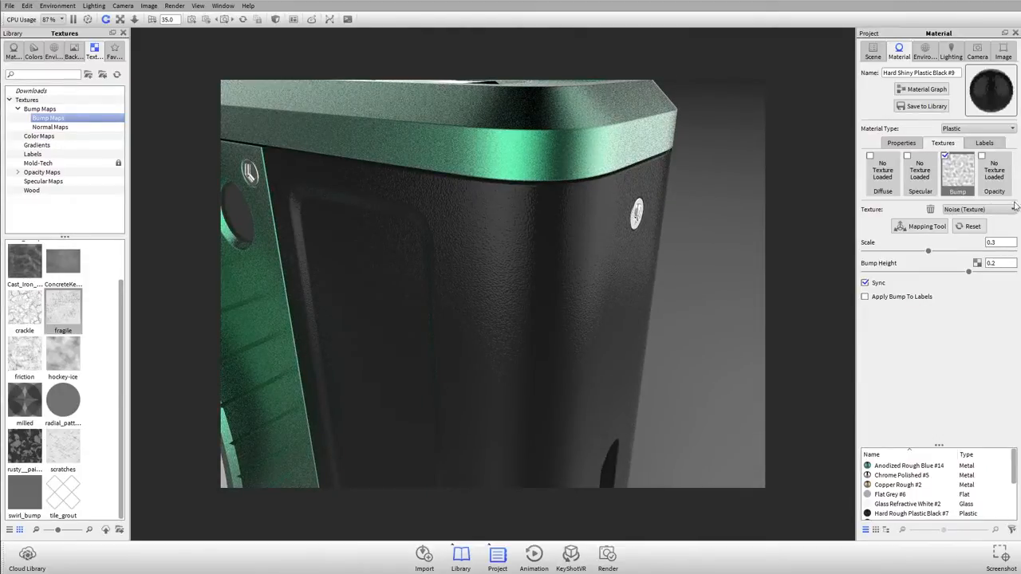
left_click(969, 211)
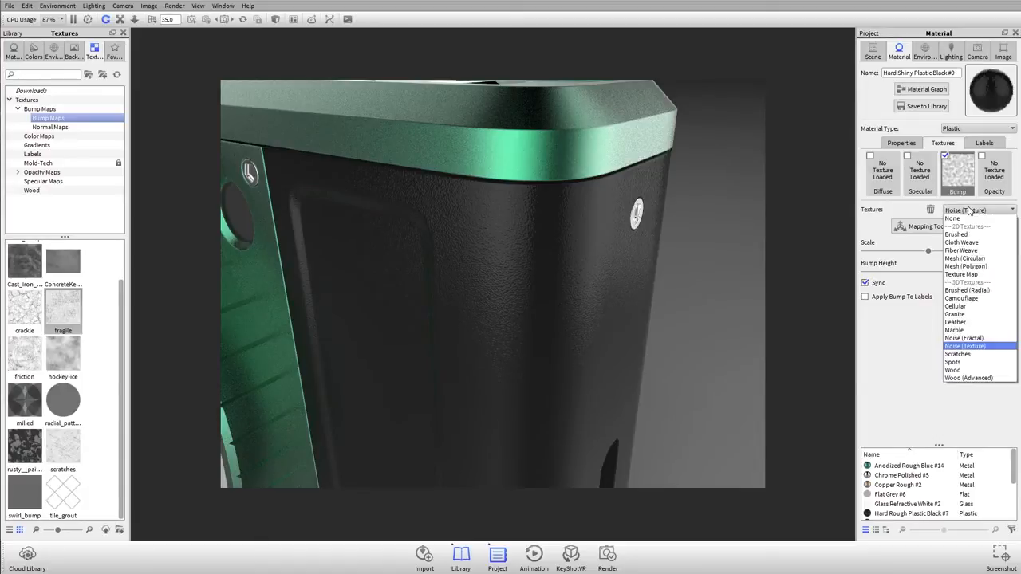
left_click(892, 217)
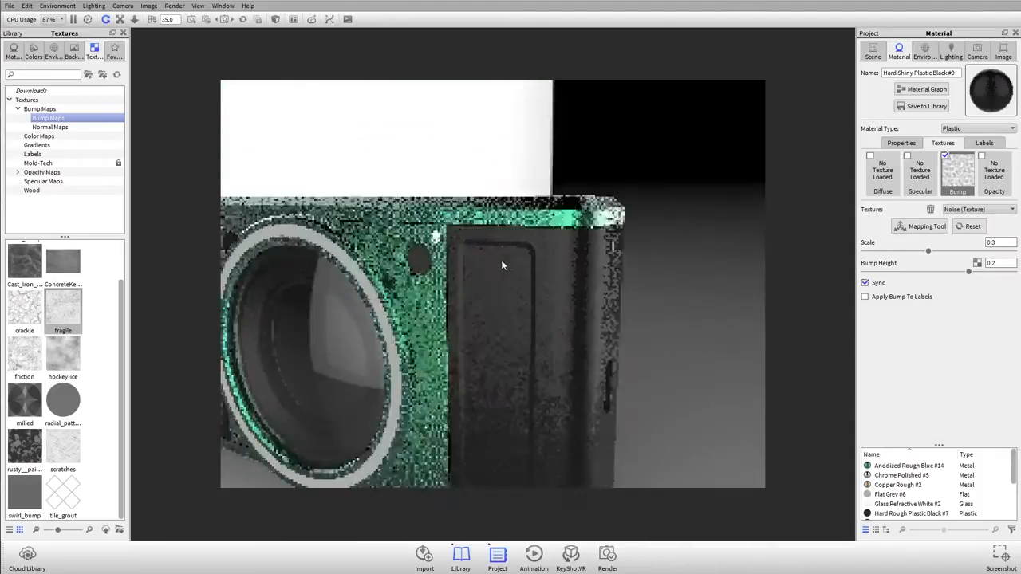
- Isolate the black shell so only that part of the camera is shown
middle_click_drag(503, 266, 604, 202)
scroll(603, 203, "down", 5)
left_click_drag(592, 241, 611, 273)
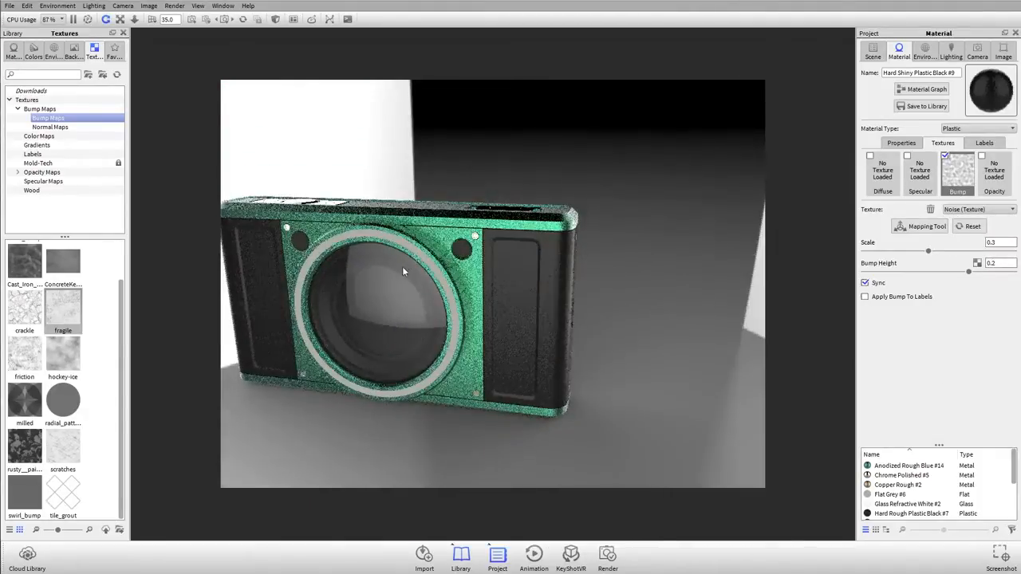
left_click_drag(403, 264, 560, 252)
left_click(994, 173)
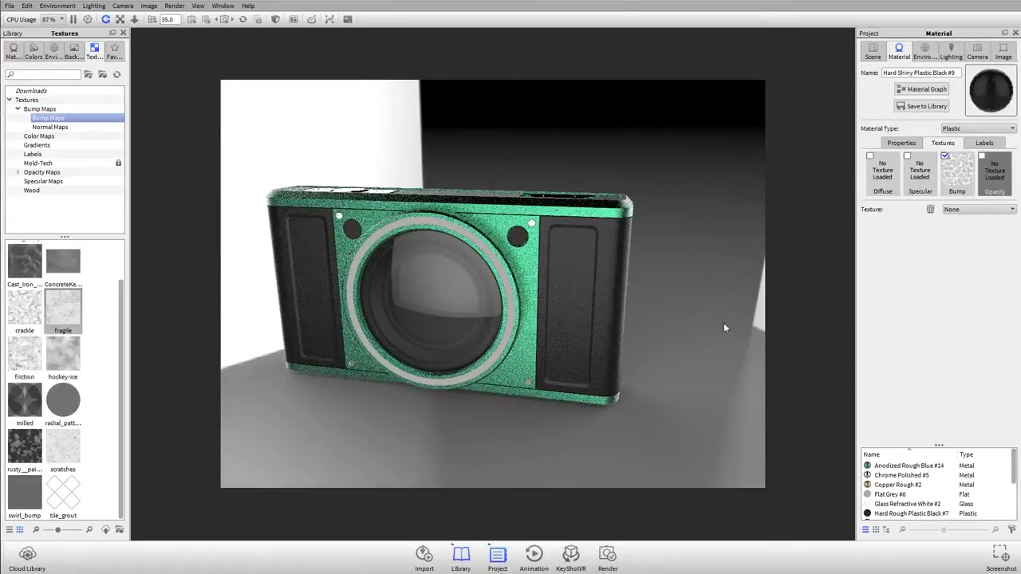
middle_click_drag(583, 324, 522, 331)
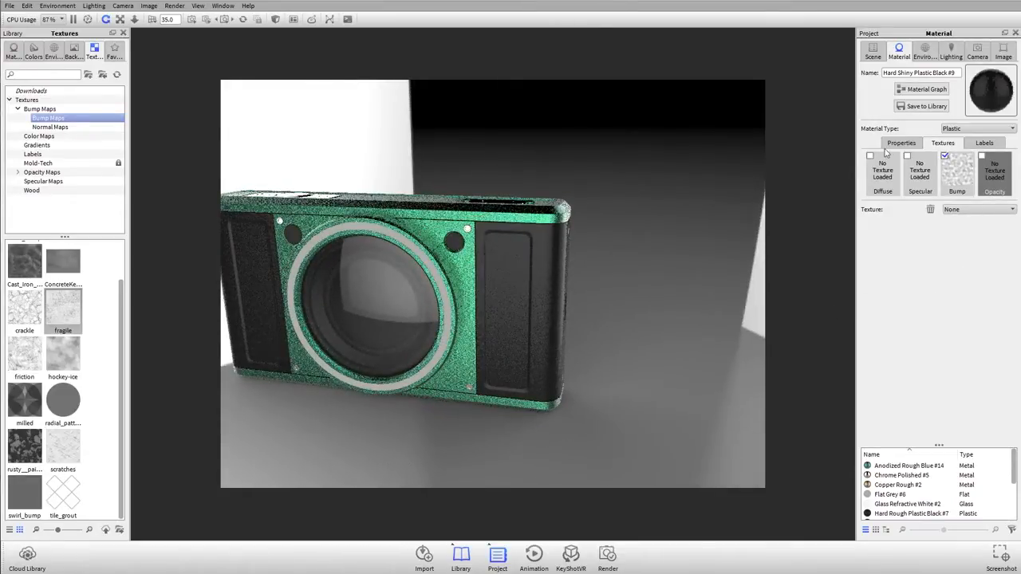
left_click_drag(650, 358, 544, 241)
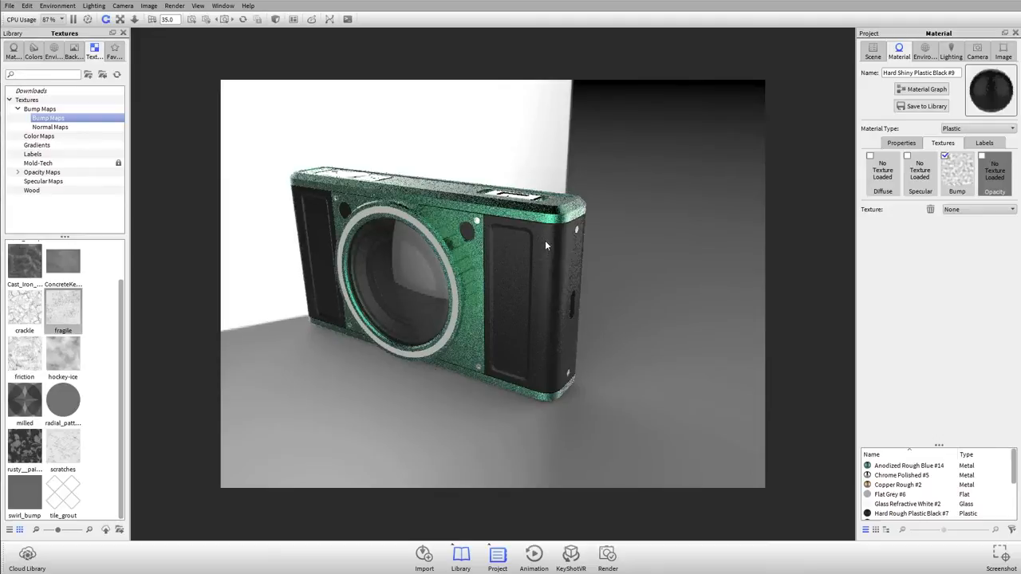
right_click(546, 243)
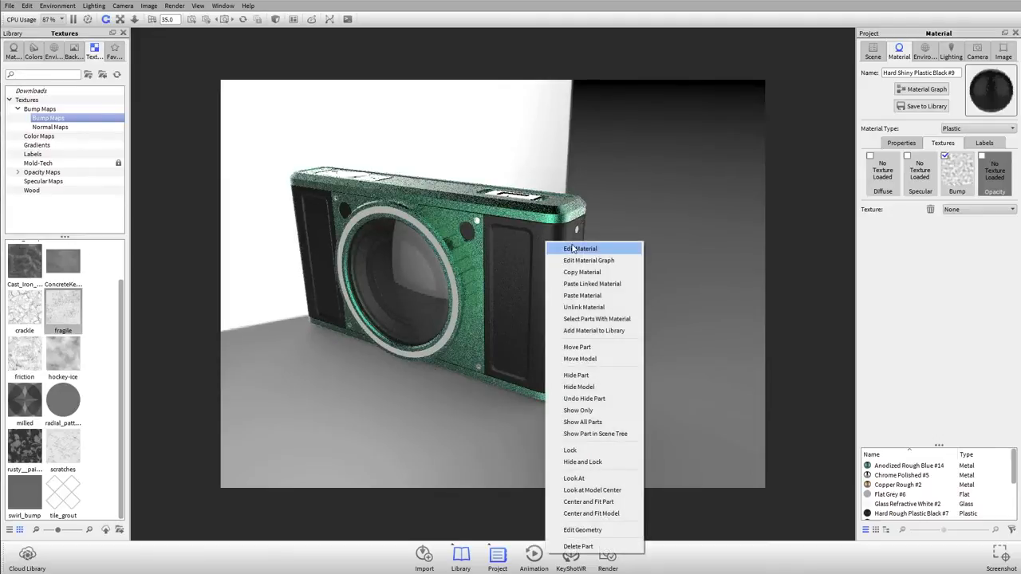
left_click(612, 419)
middle_click_drag(476, 281, 552, 311)
left_click_drag(552, 310, 566, 312)
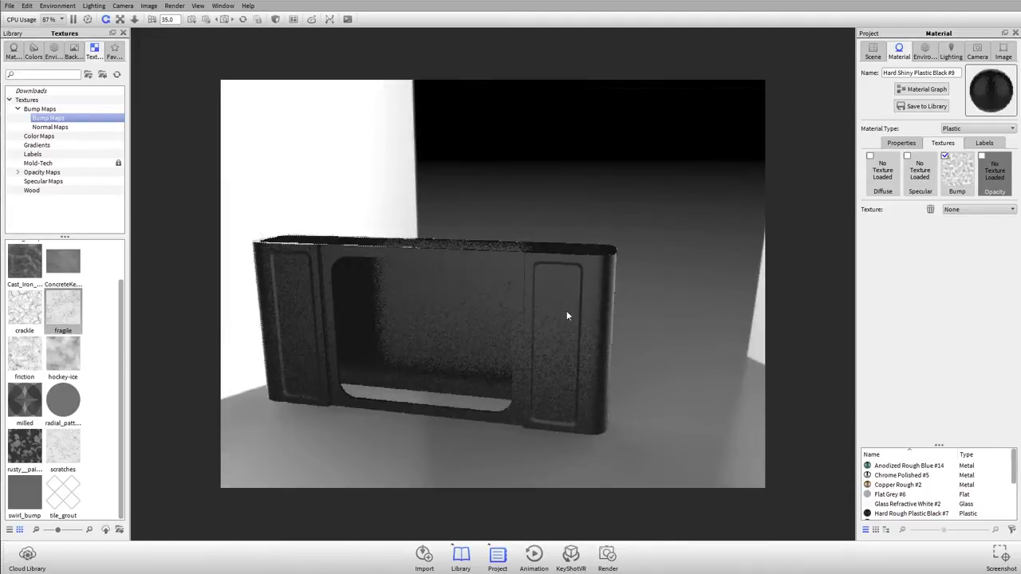
- Try a Mesh (Circular) texture in the Opacity slot of the shell's material
double_click(467, 284)
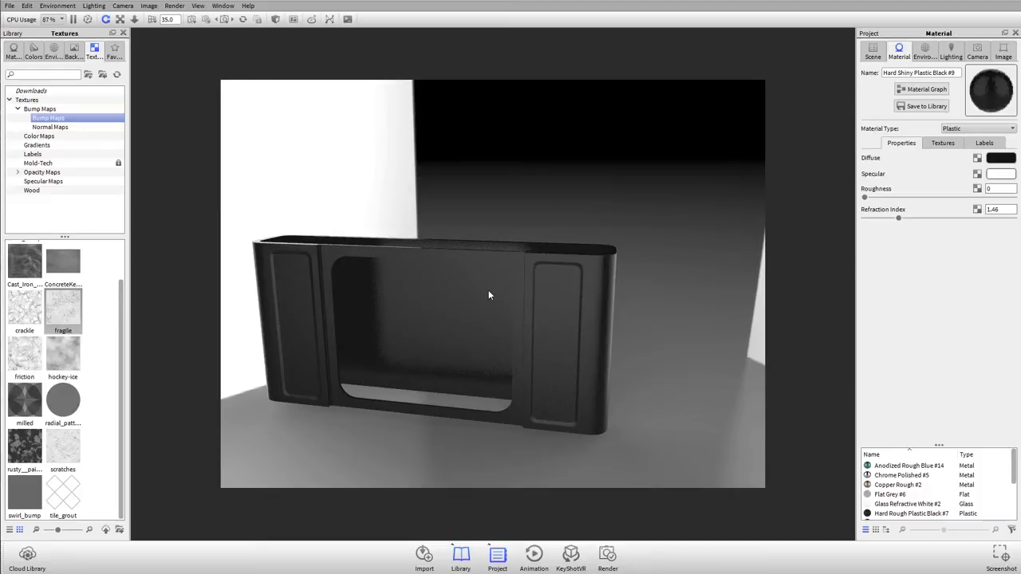
left_click(958, 144)
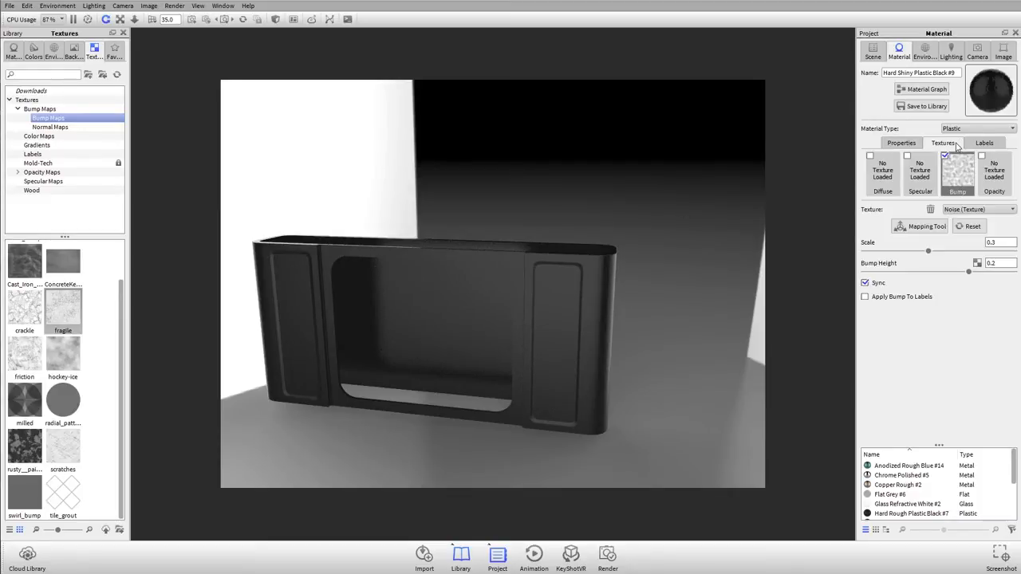
left_click(998, 185)
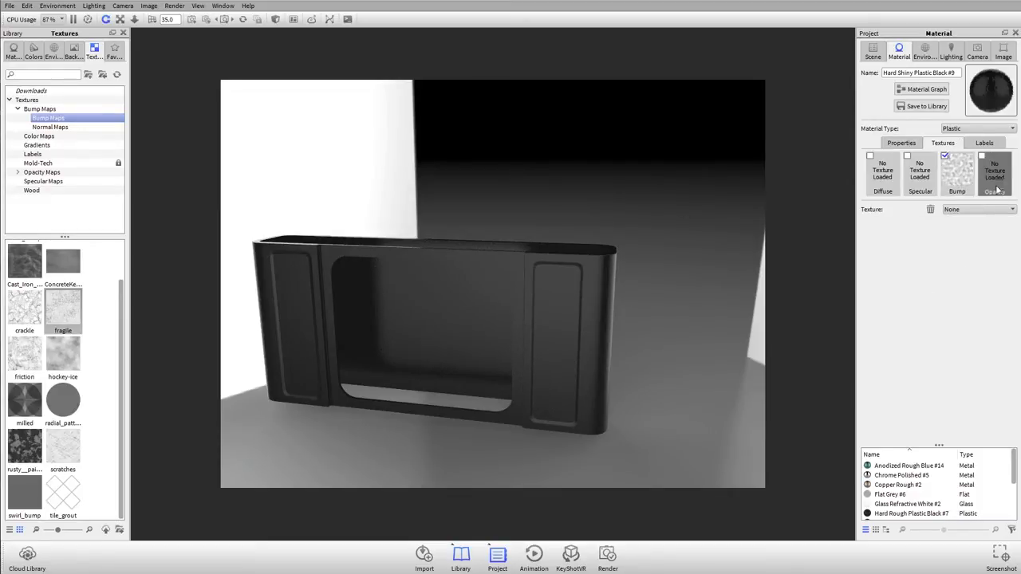
left_click(1007, 210)
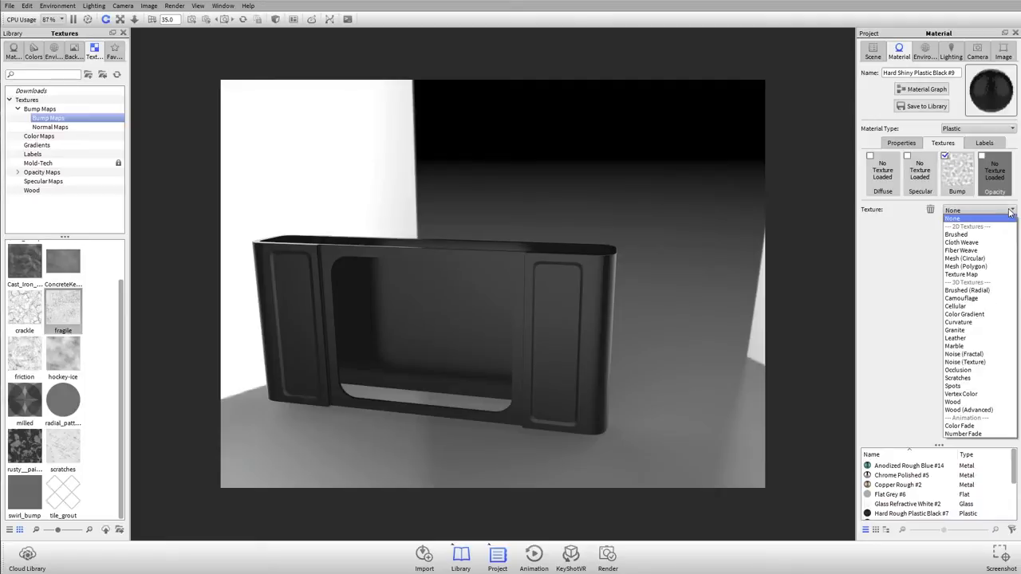
left_click(987, 260)
- Examine the circular mesh openings across the shell's back wall and corner from different angles and distances
middle_click_drag(489, 372, 571, 321)
left_click_drag(572, 320, 519, 331)
scroll(548, 239, "up", 5)
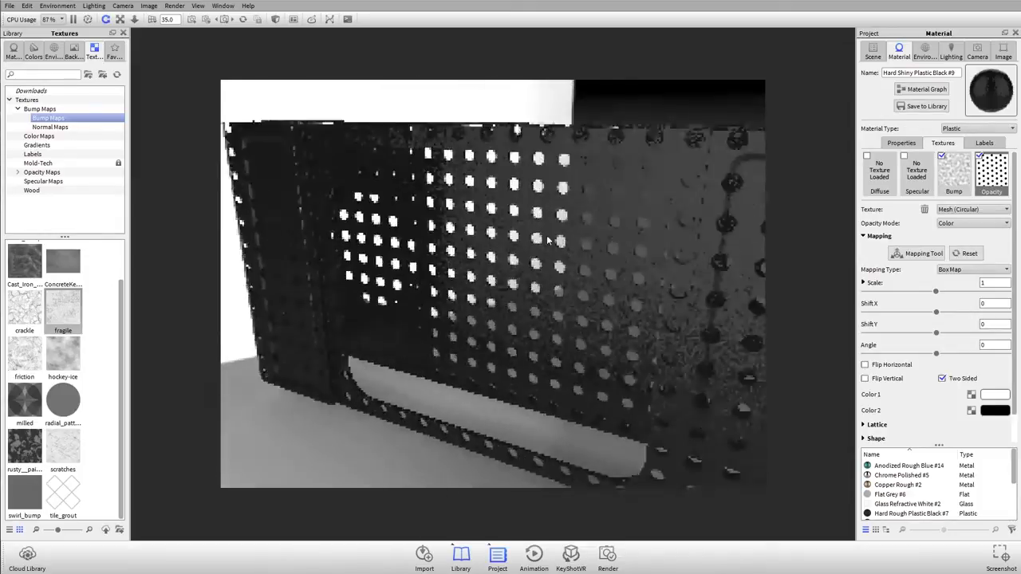
scroll(548, 240, "up", 3)
scroll(644, 349, "down", 3)
left_click_drag(644, 350, 572, 379)
scroll(660, 351, "up", 3)
scroll(632, 355, "down", 4)
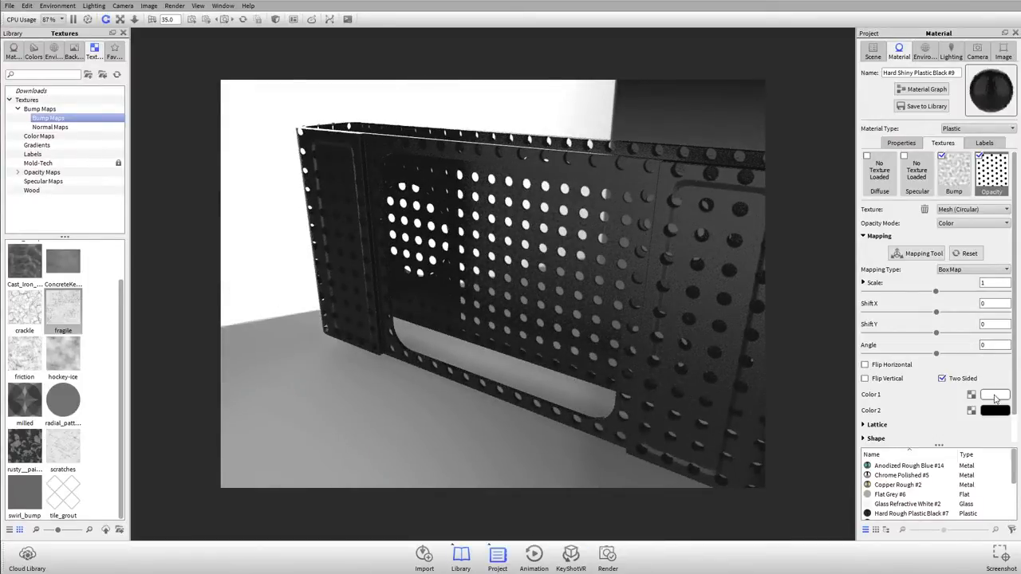
left_click(872, 237)
left_click_drag(641, 273, 389, 270)
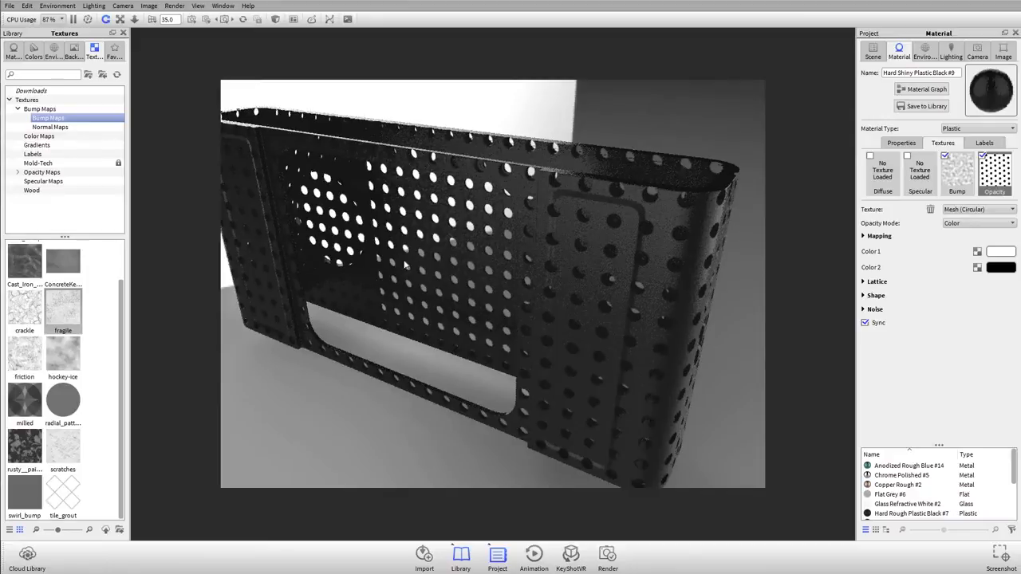
left_click_drag(536, 396, 651, 300)
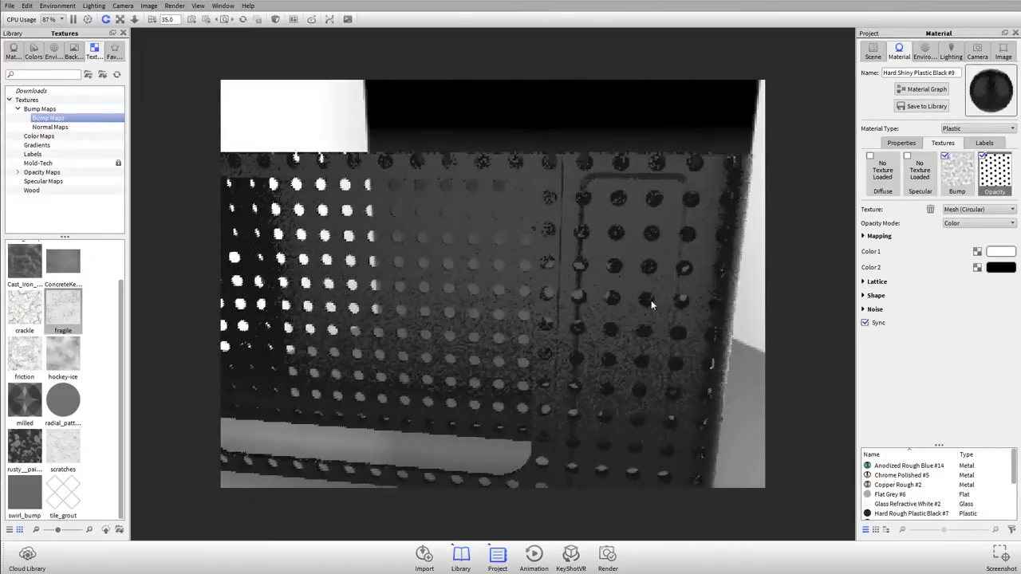
- Turn the opacity texture off and on again to compare the solid and perforated shell
left_click(982, 157)
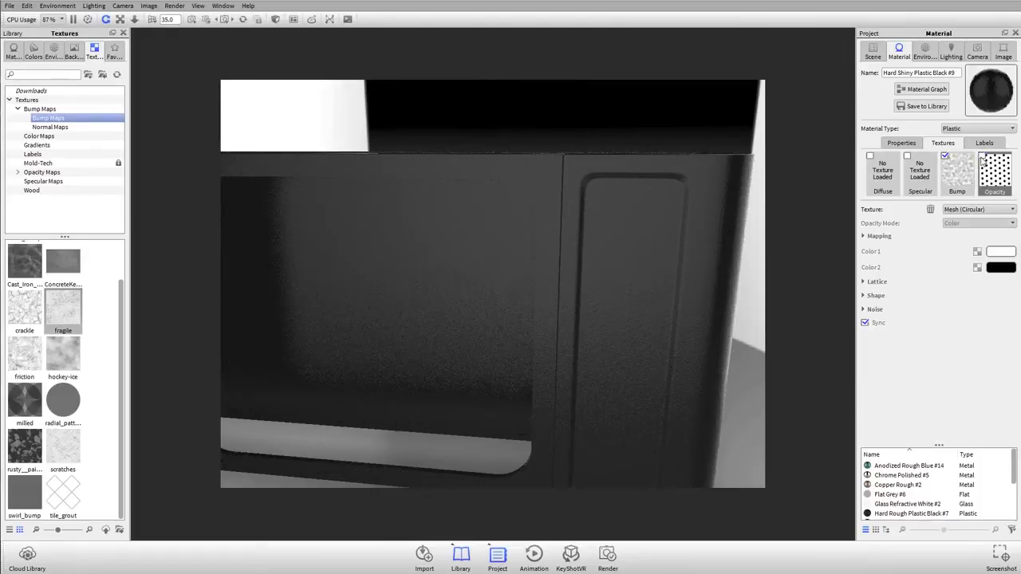
left_click_drag(636, 284, 654, 316)
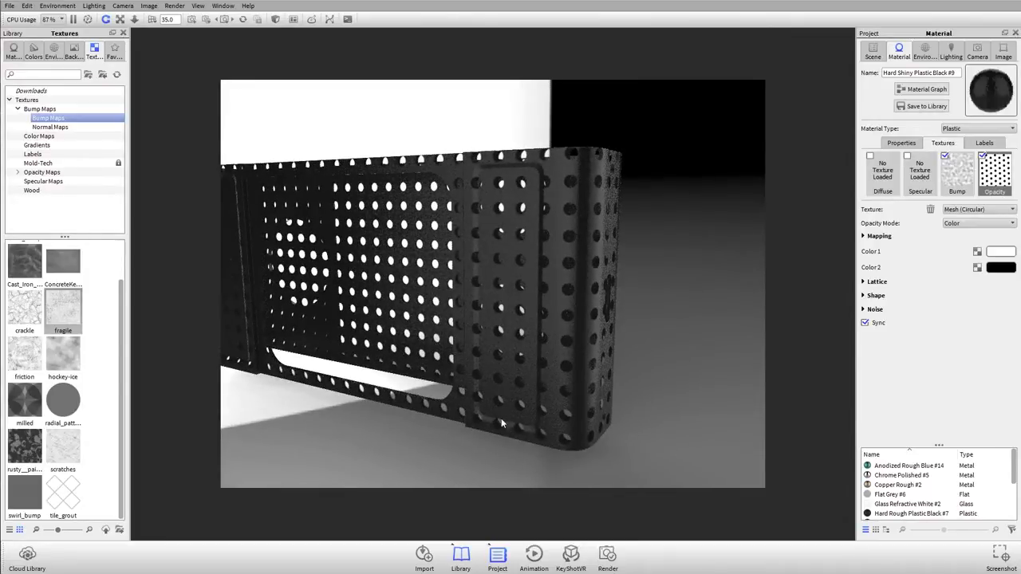
left_click_drag(644, 277, 566, 375)
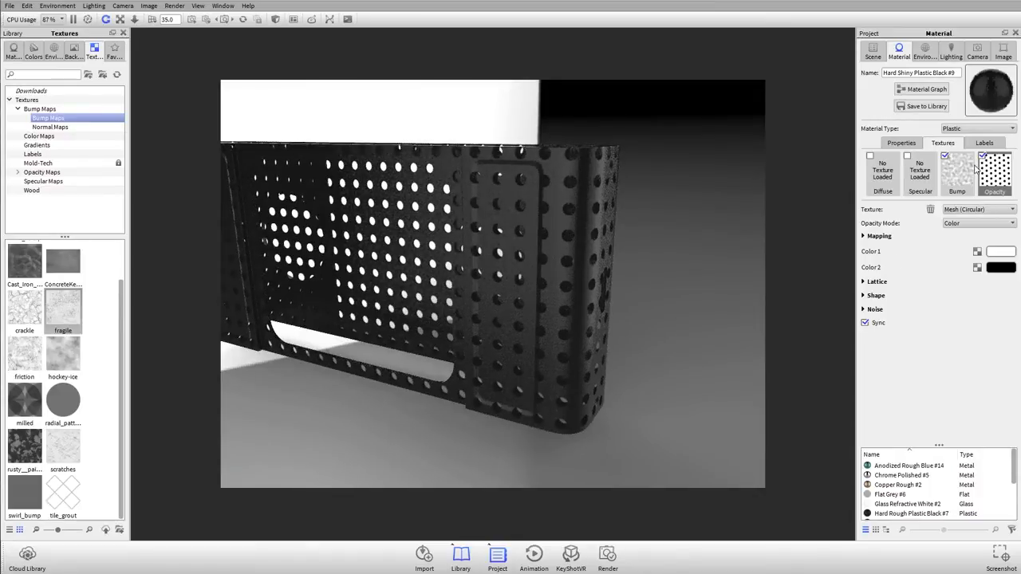
- Delete the mesh texture from the Opacity slot, show all camera parts and return to the material's general properties
left_click(930, 209)
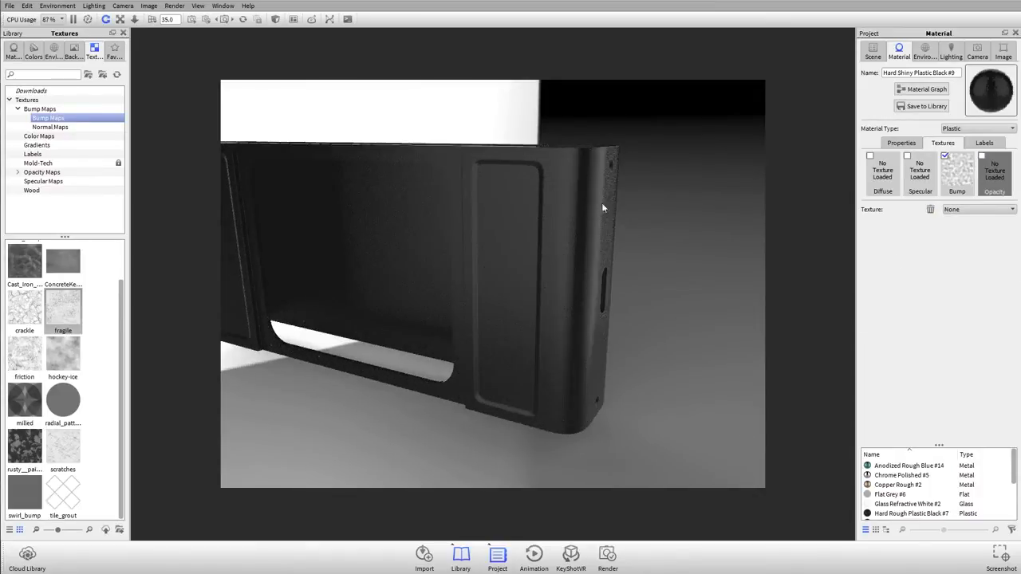
right_click(716, 147)
left_click(754, 158)
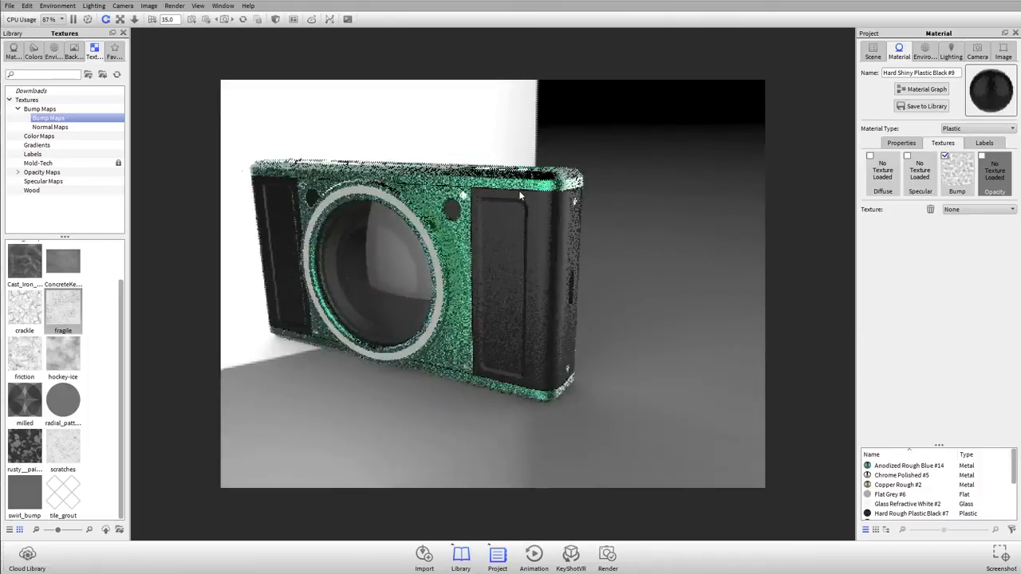
left_click_drag(656, 319, 597, 374)
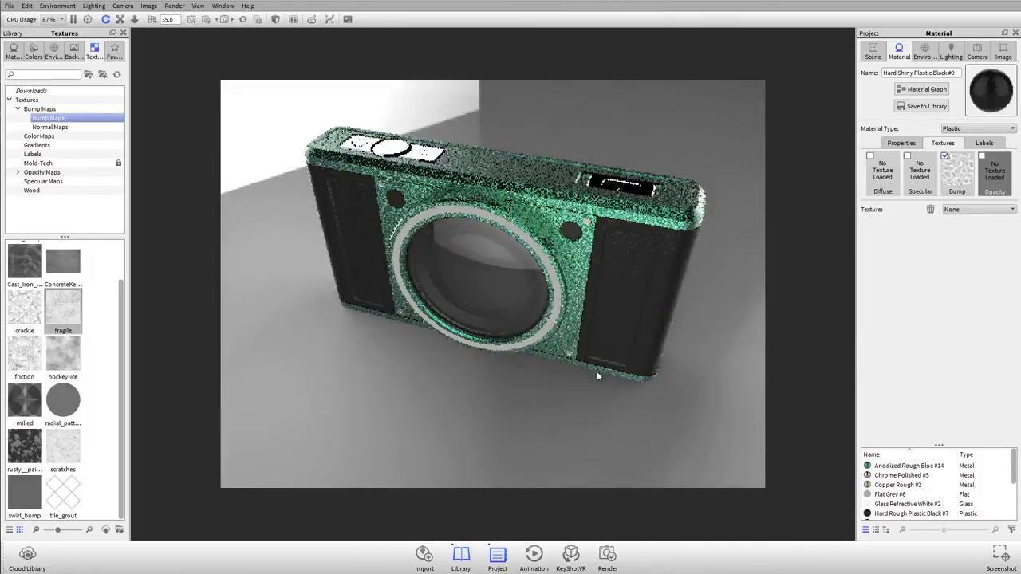
left_click(903, 143)
left_click_drag(652, 256, 498, 330)
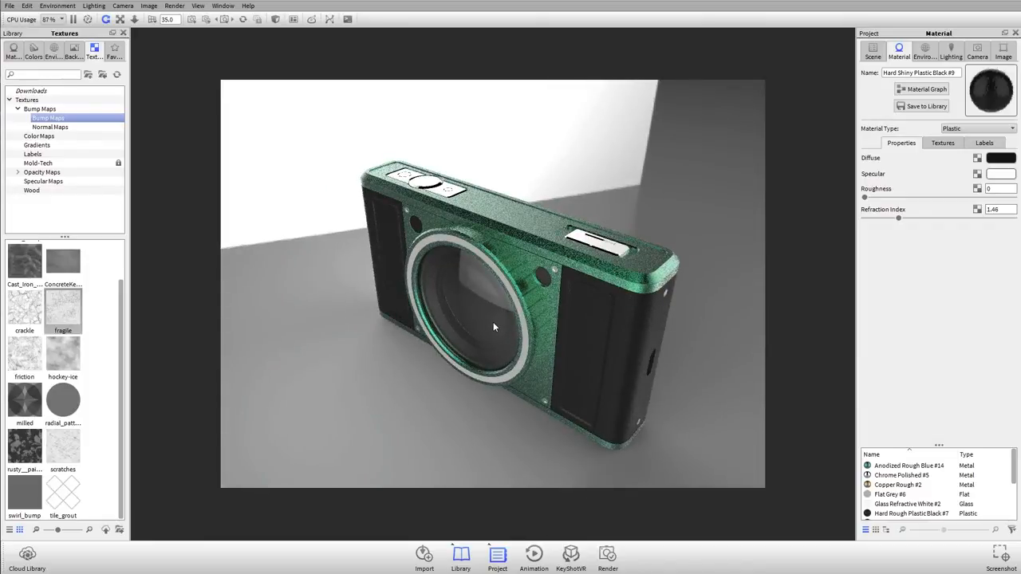